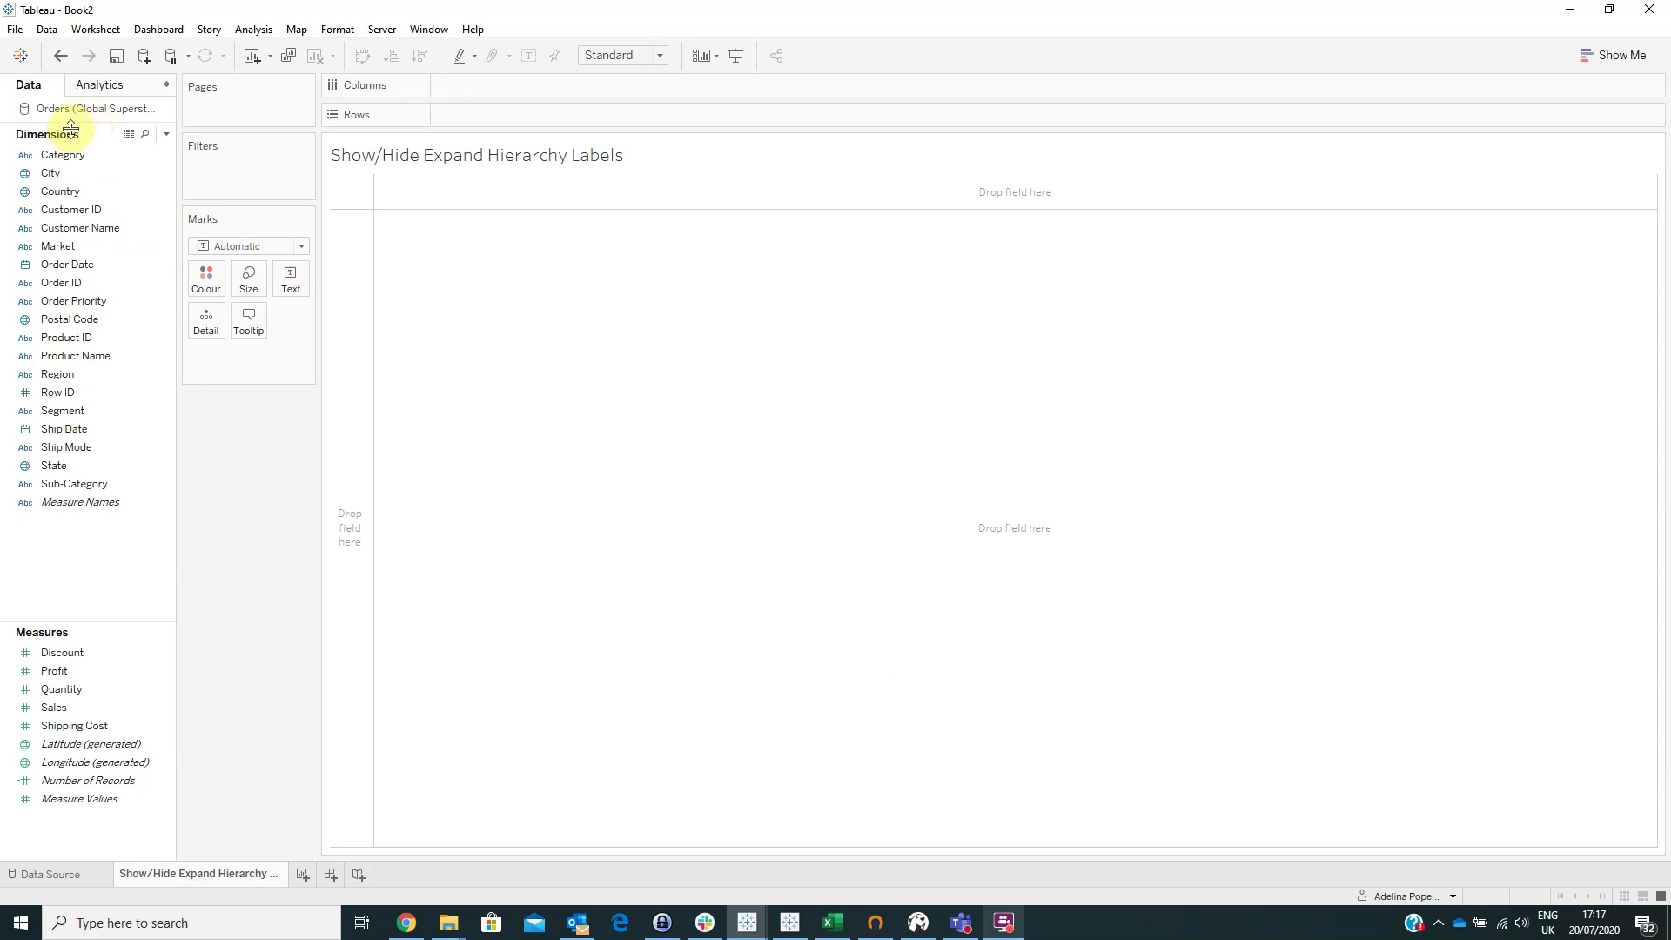
Step: Create a set named "Category Set" from the Category dimension with Furniture as its only member
right_click(71, 157)
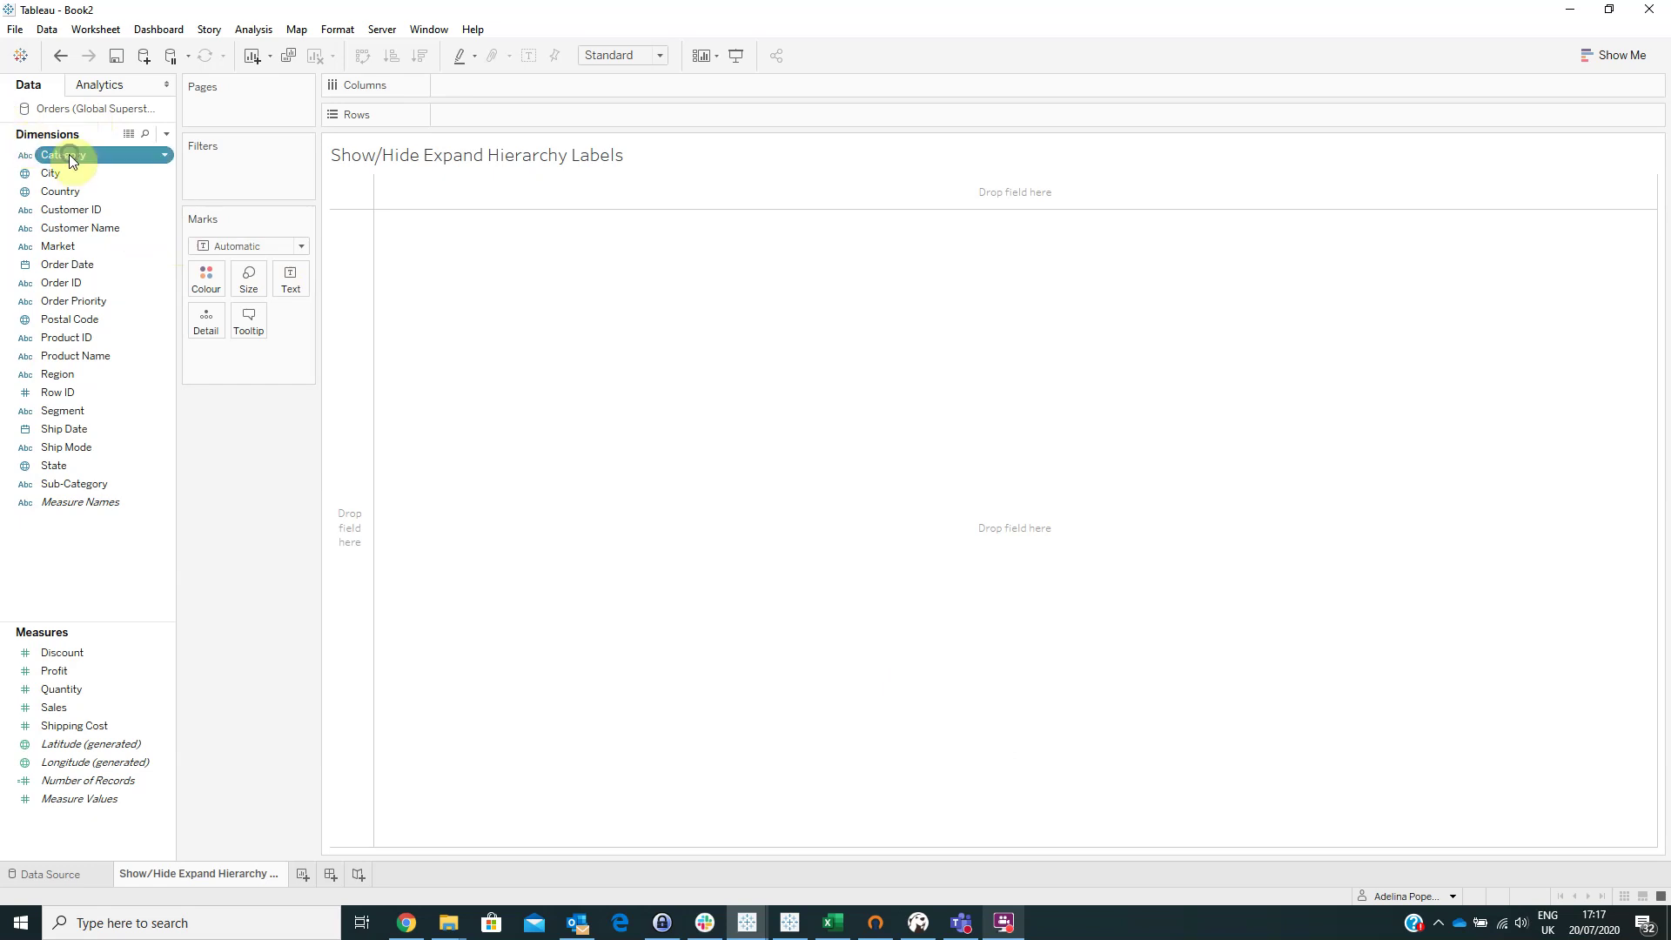
mouse_move(209, 278)
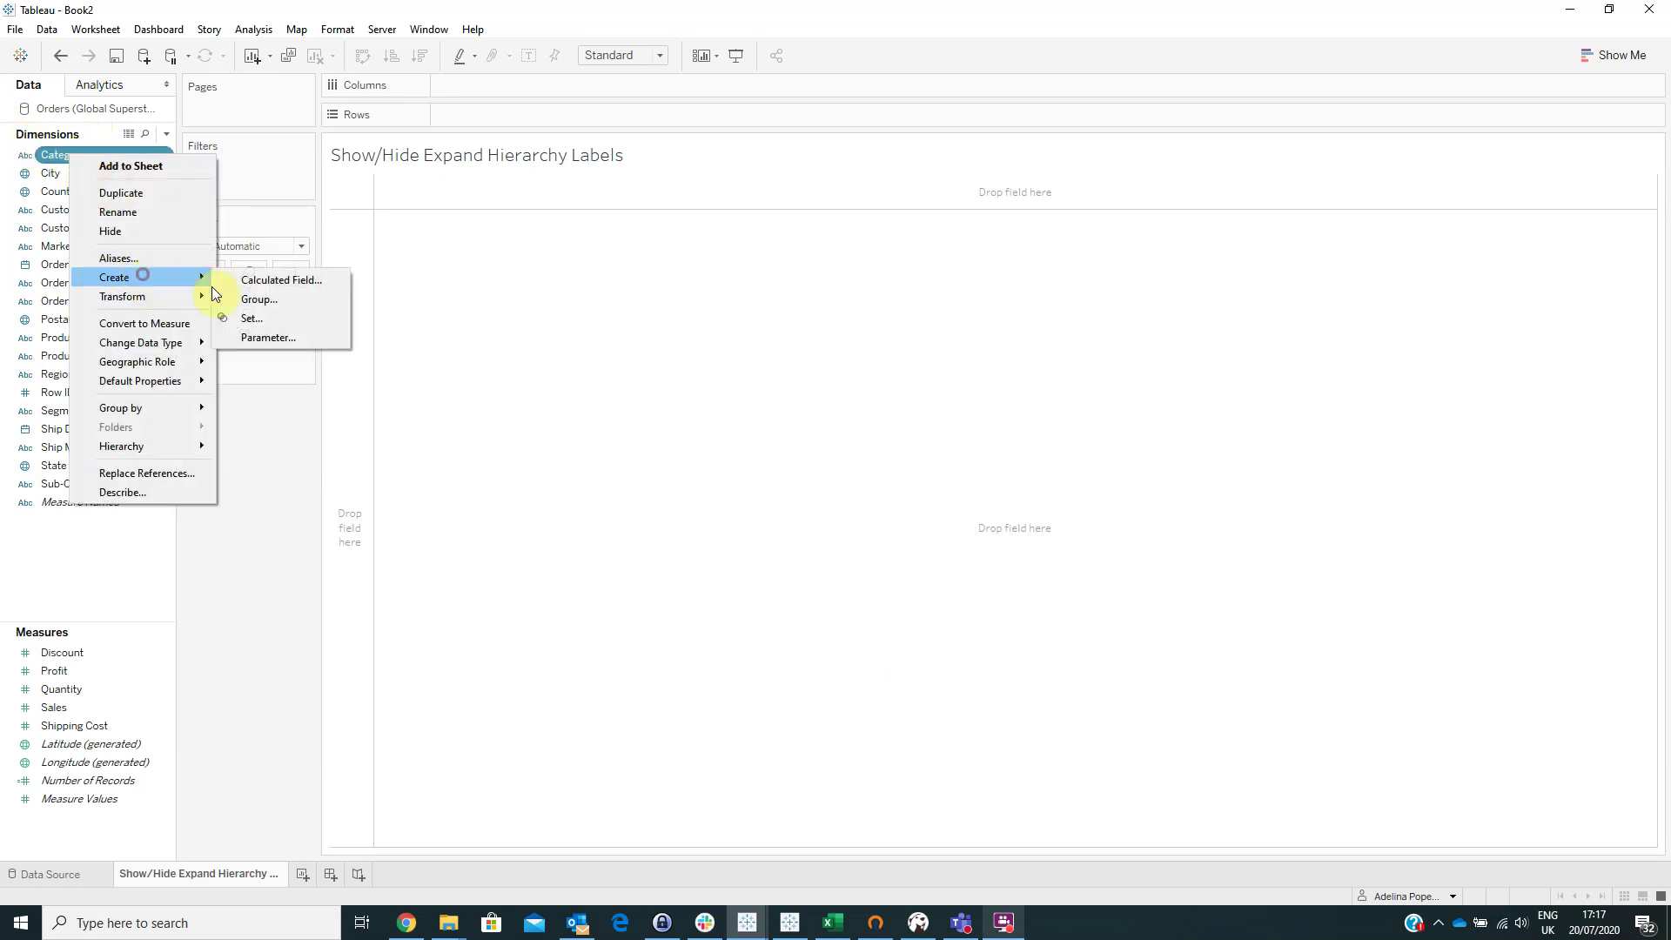
left_click(265, 322)
left_click_drag(729, 242, 646, 243)
type("Category Set")
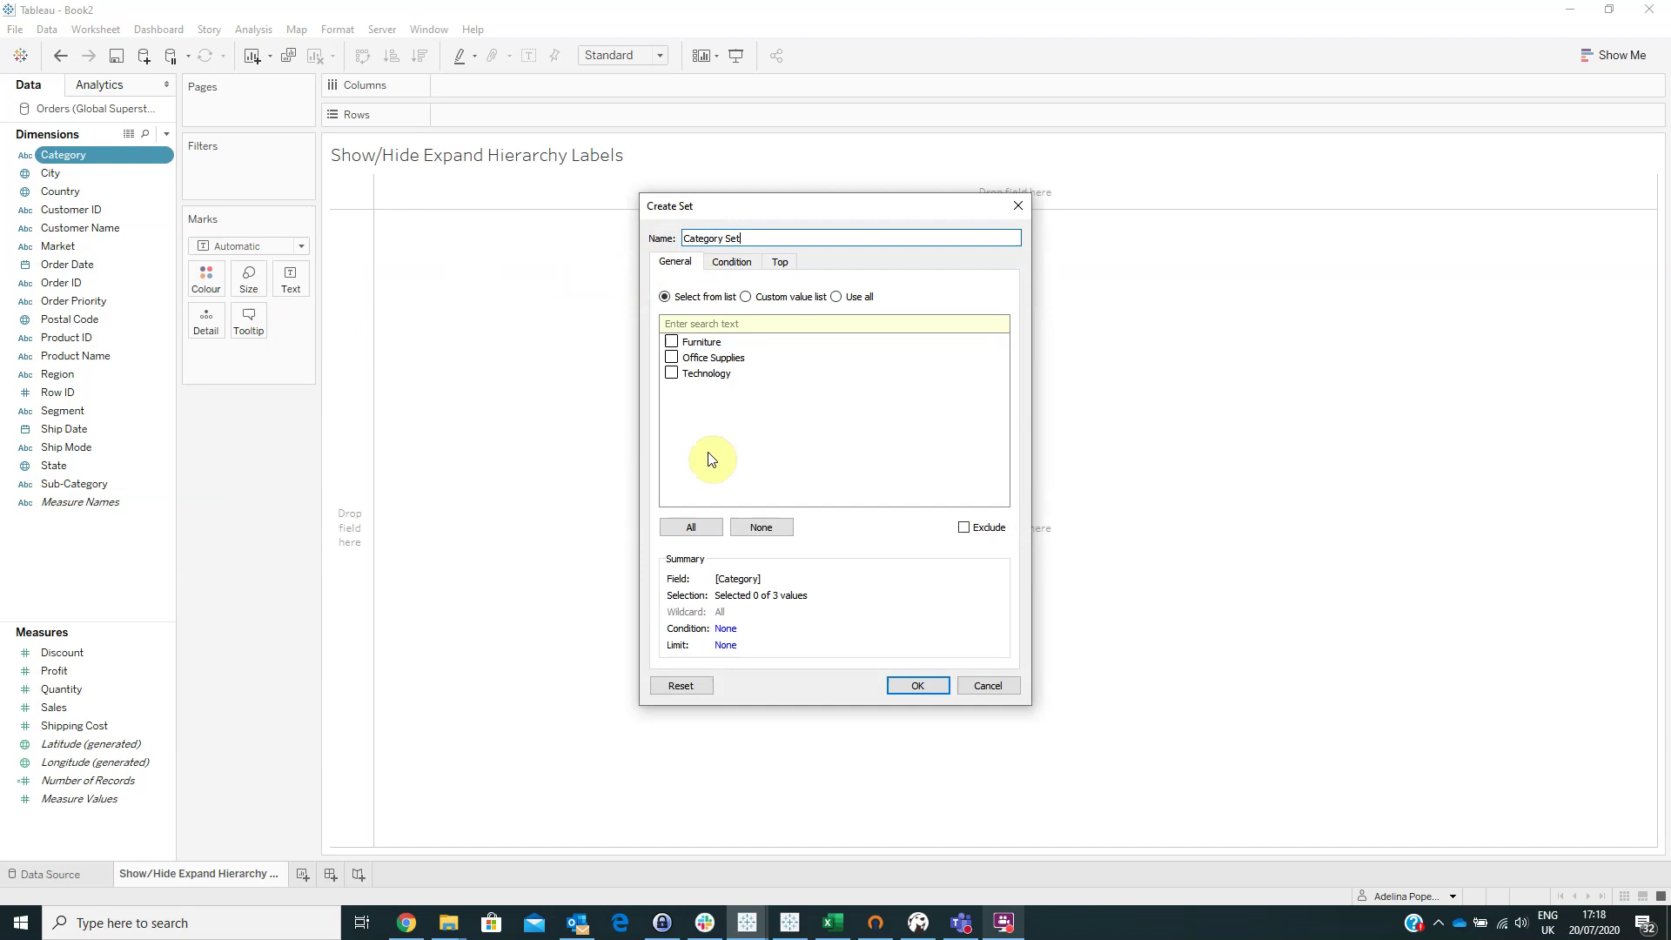
left_click(670, 343)
left_click(901, 685)
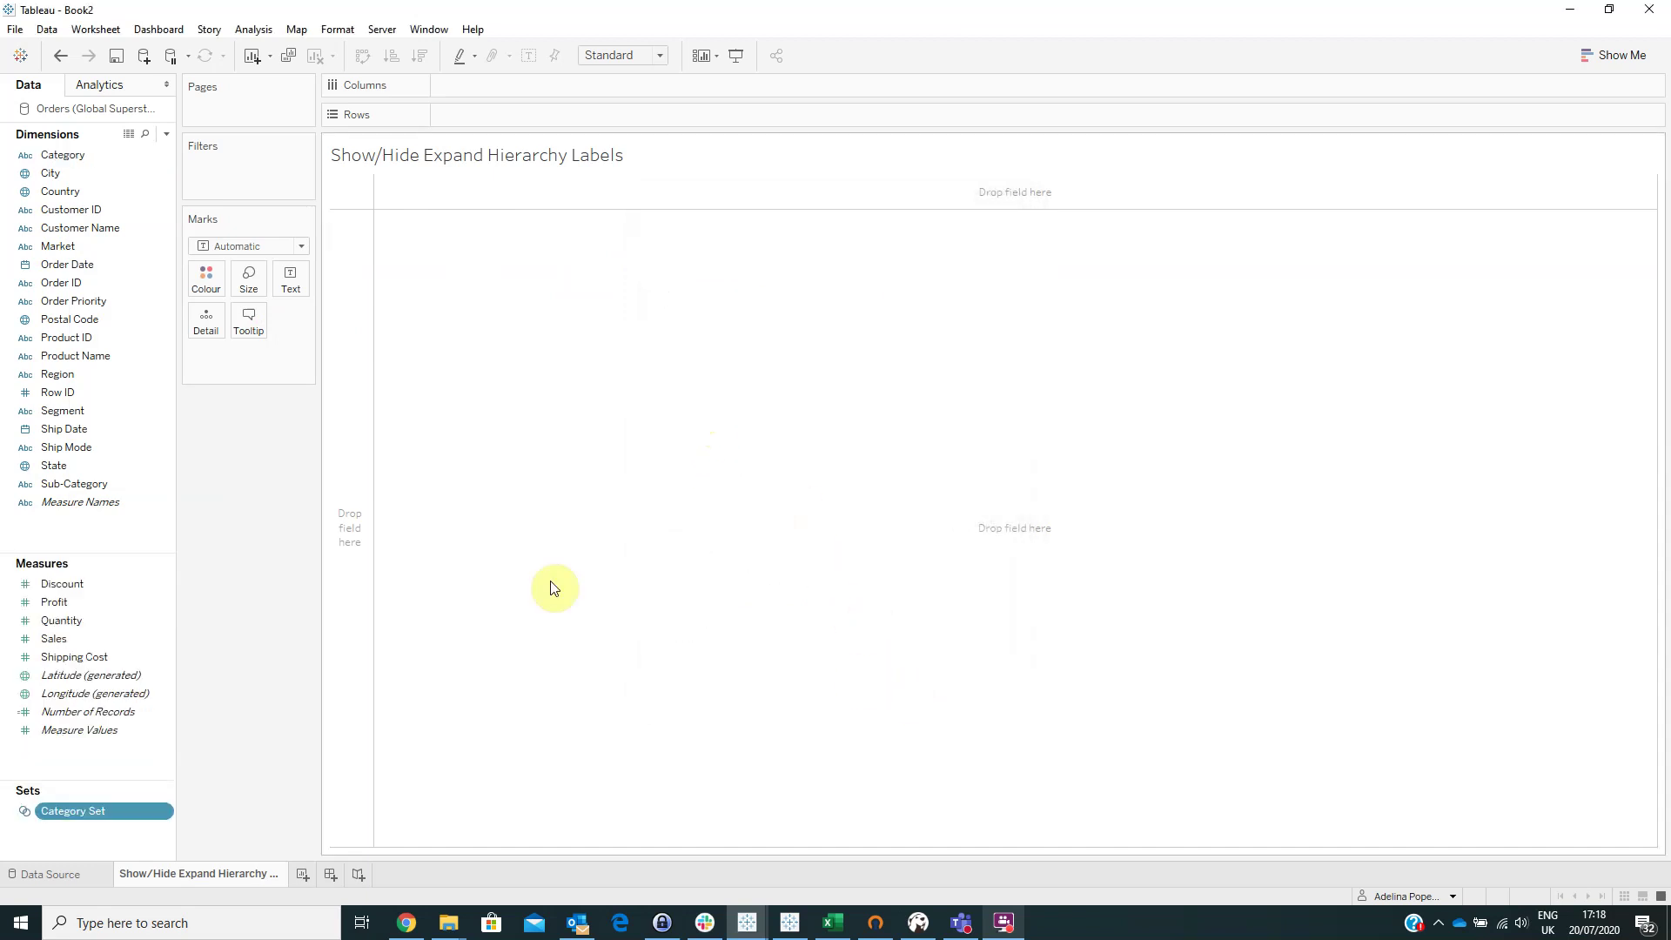
Step: Create a calculated field named "Category to show" that returns [Category] if [Category Set] is true, else an empty string
left_click(166, 134)
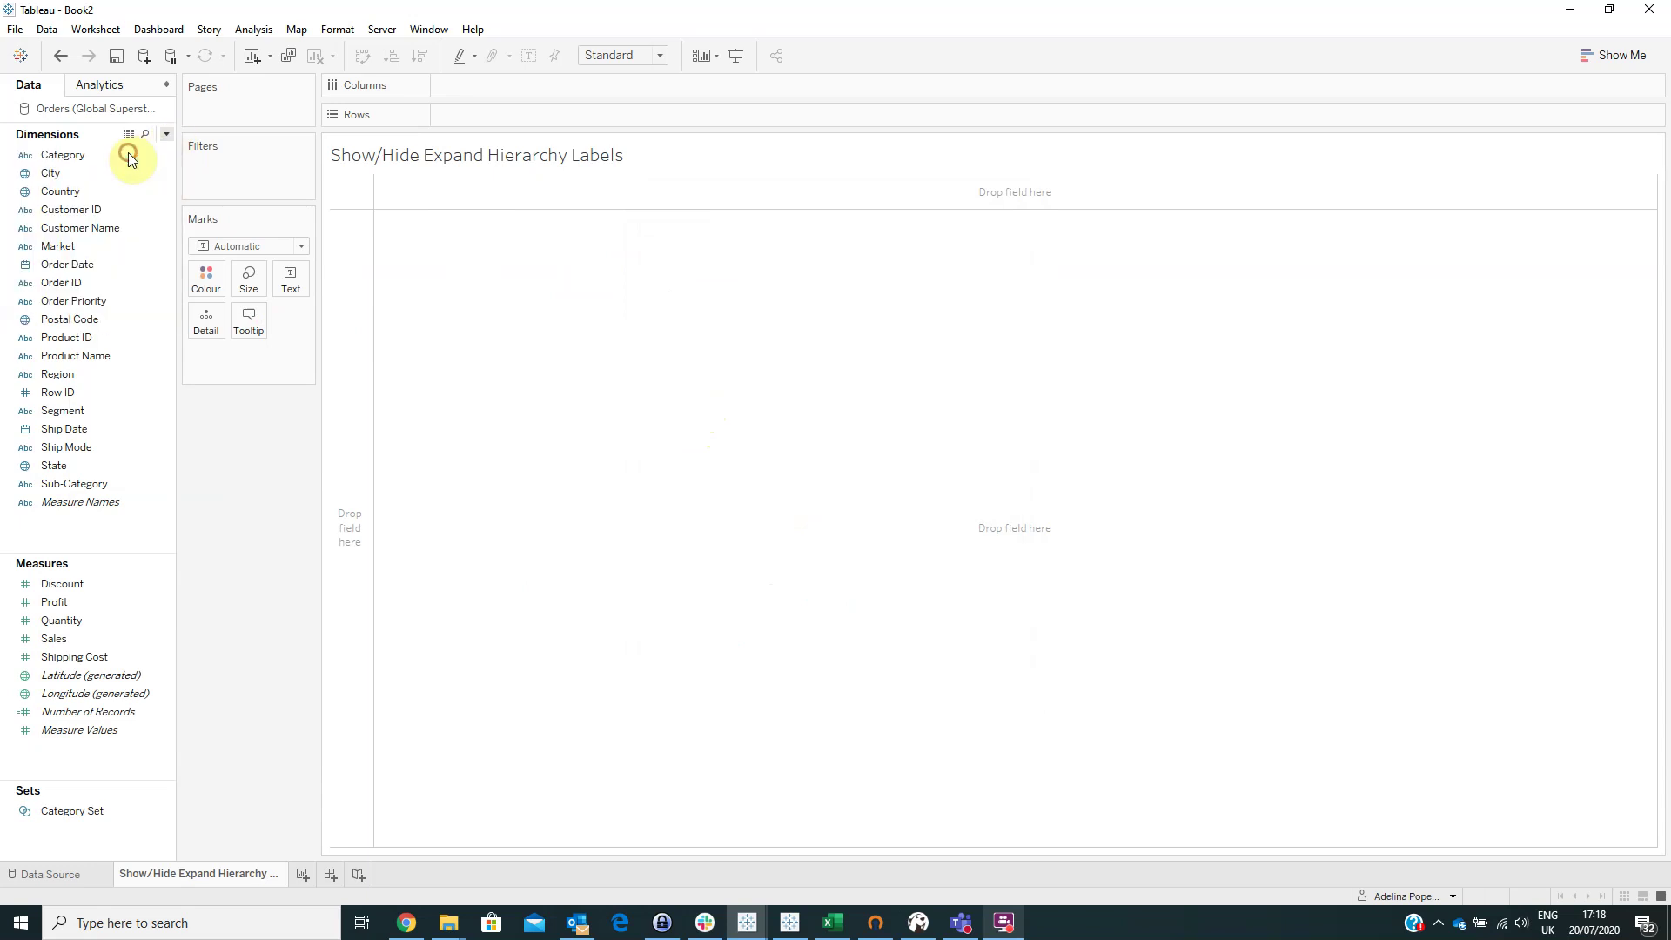
left_click(128, 153)
type("Categ")
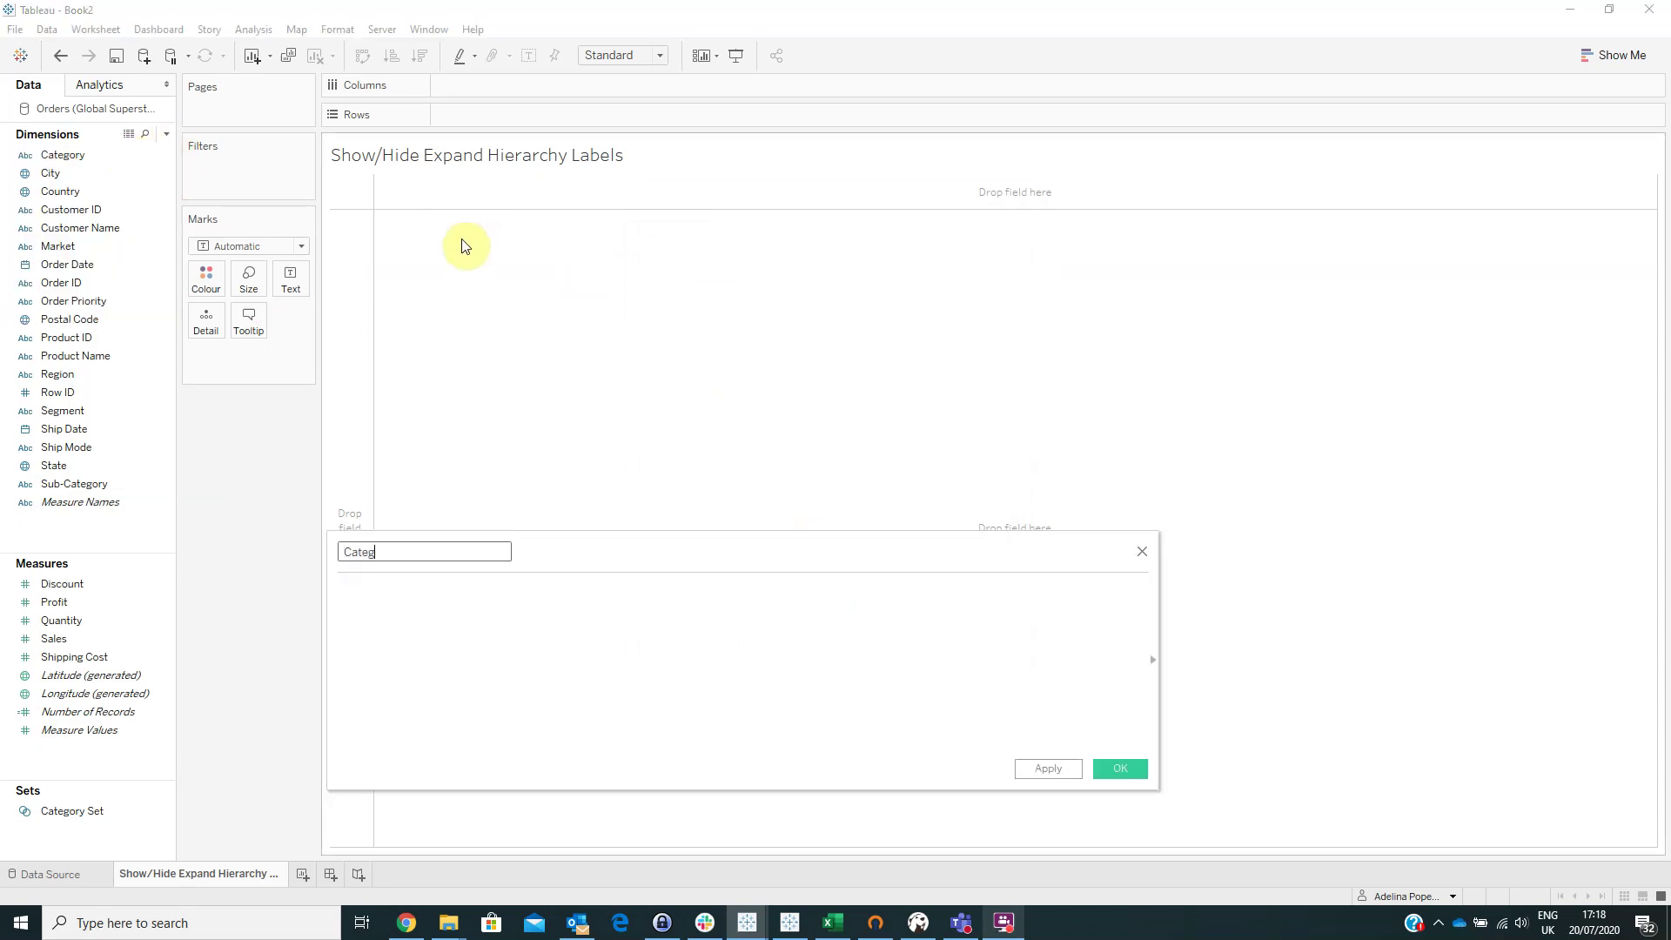
type("ory to show")
key("Tab")
type("if cate")
key("Down")
key("Return")
type("then ca")
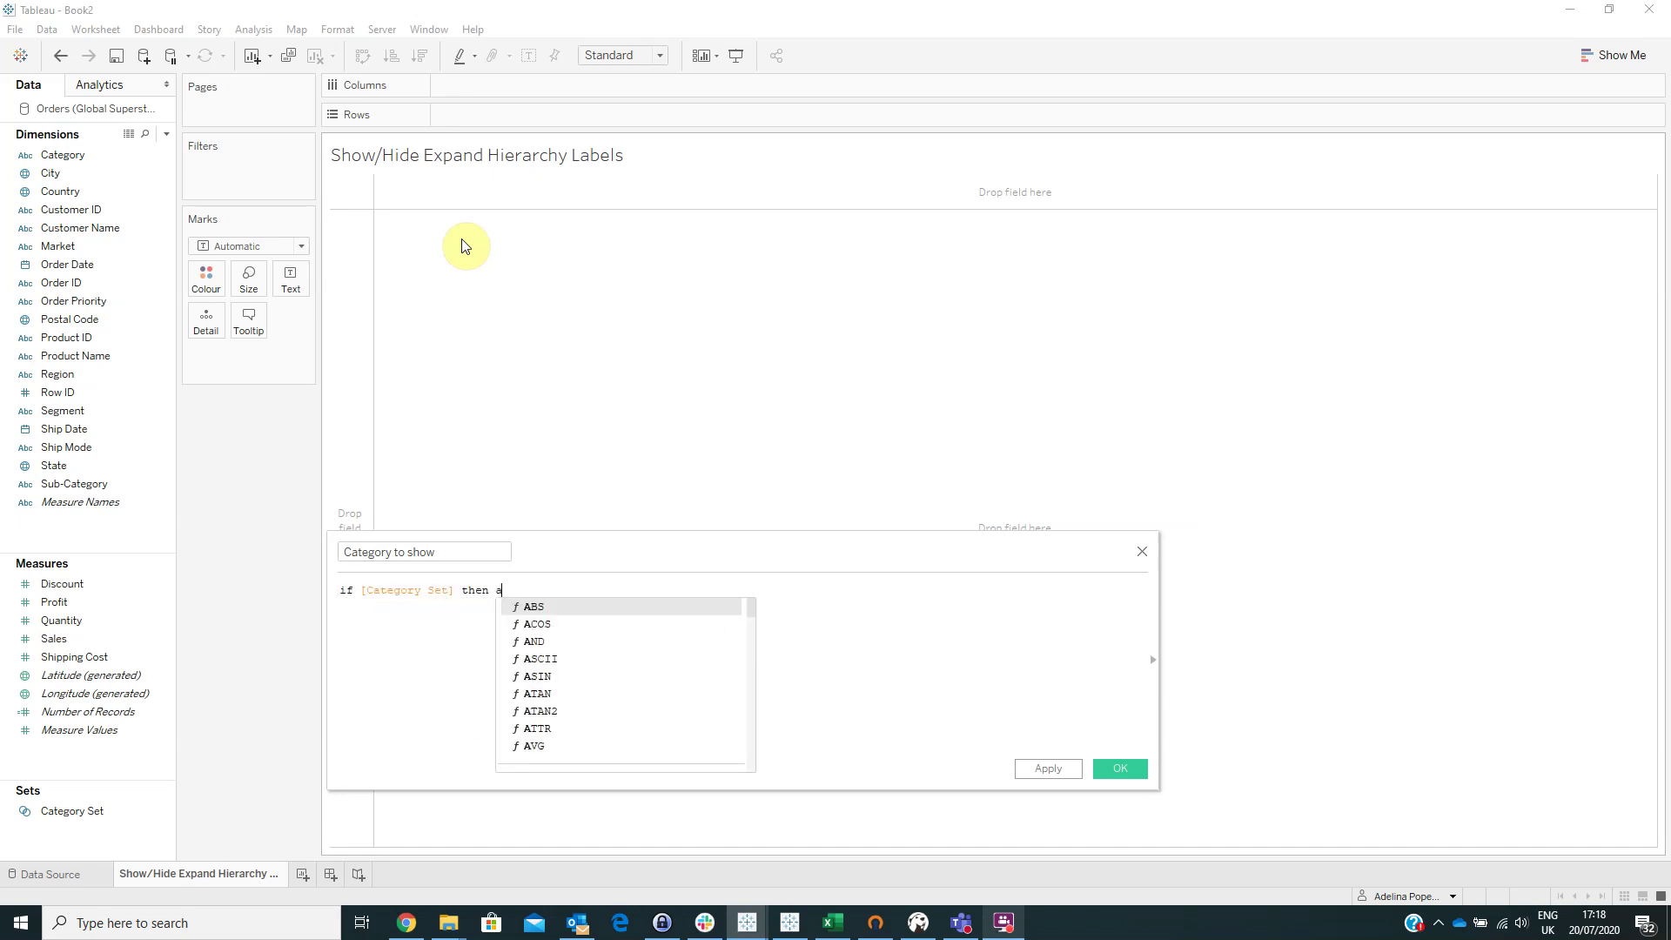
type("te")
key("Return")
type("else ")
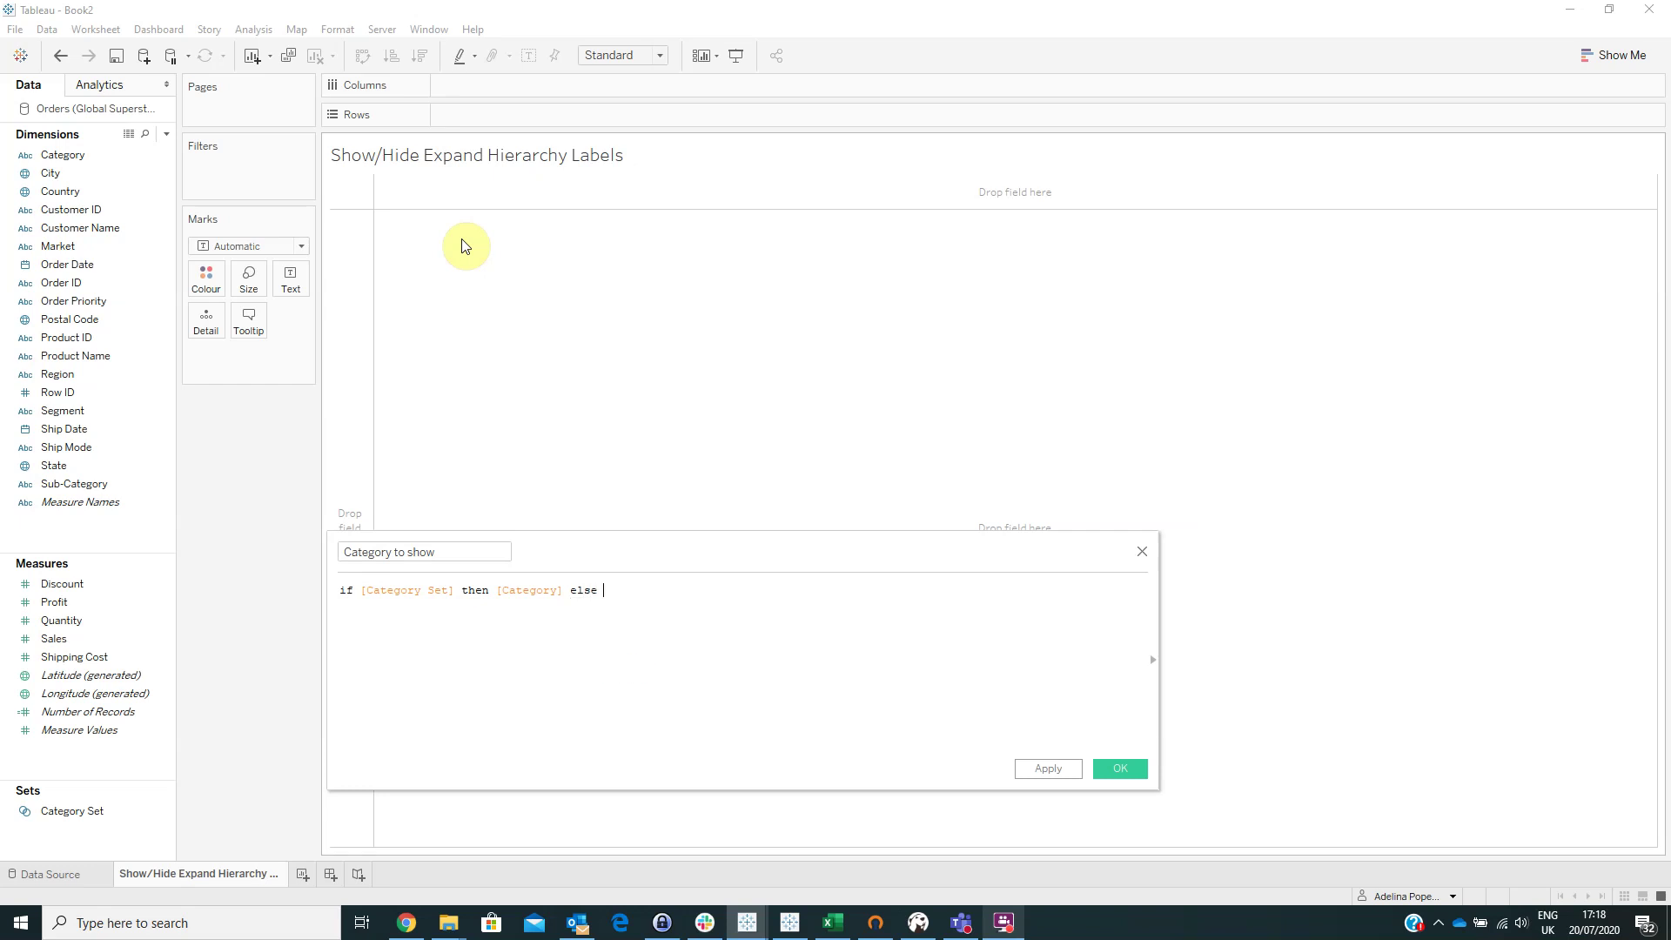
type("@@")
type(" END")
left_click(1121, 768)
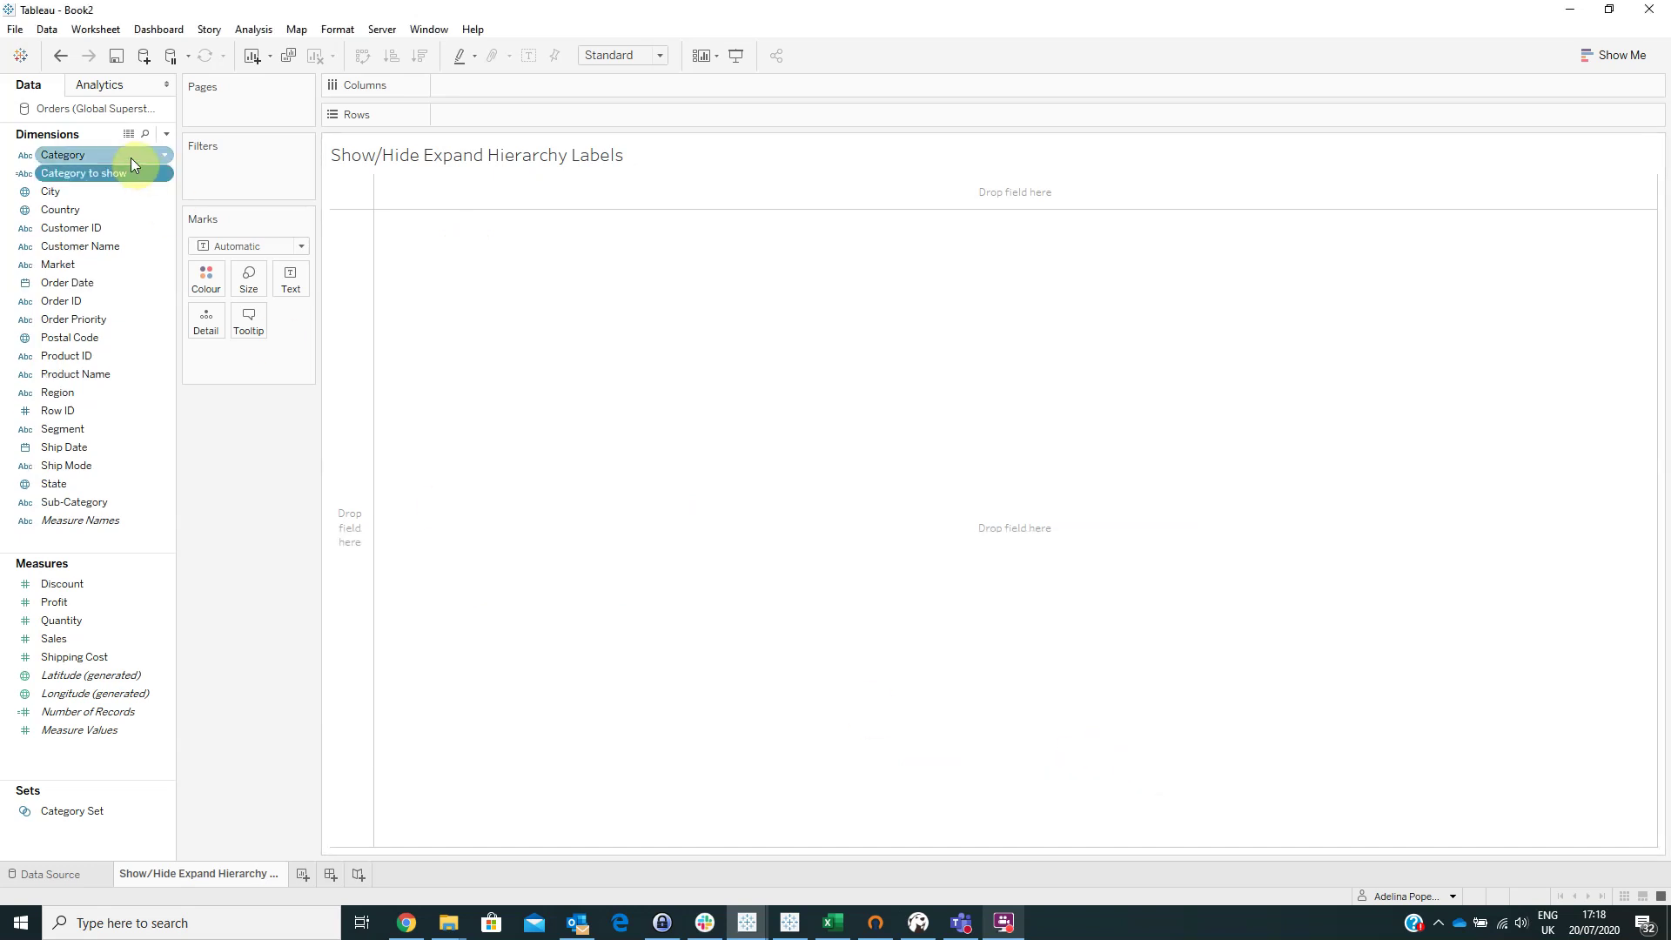
Step: Create a calculated field named "Category set Value" with the formula {MAX([Category Set])}
left_click(166, 135)
left_click(129, 152)
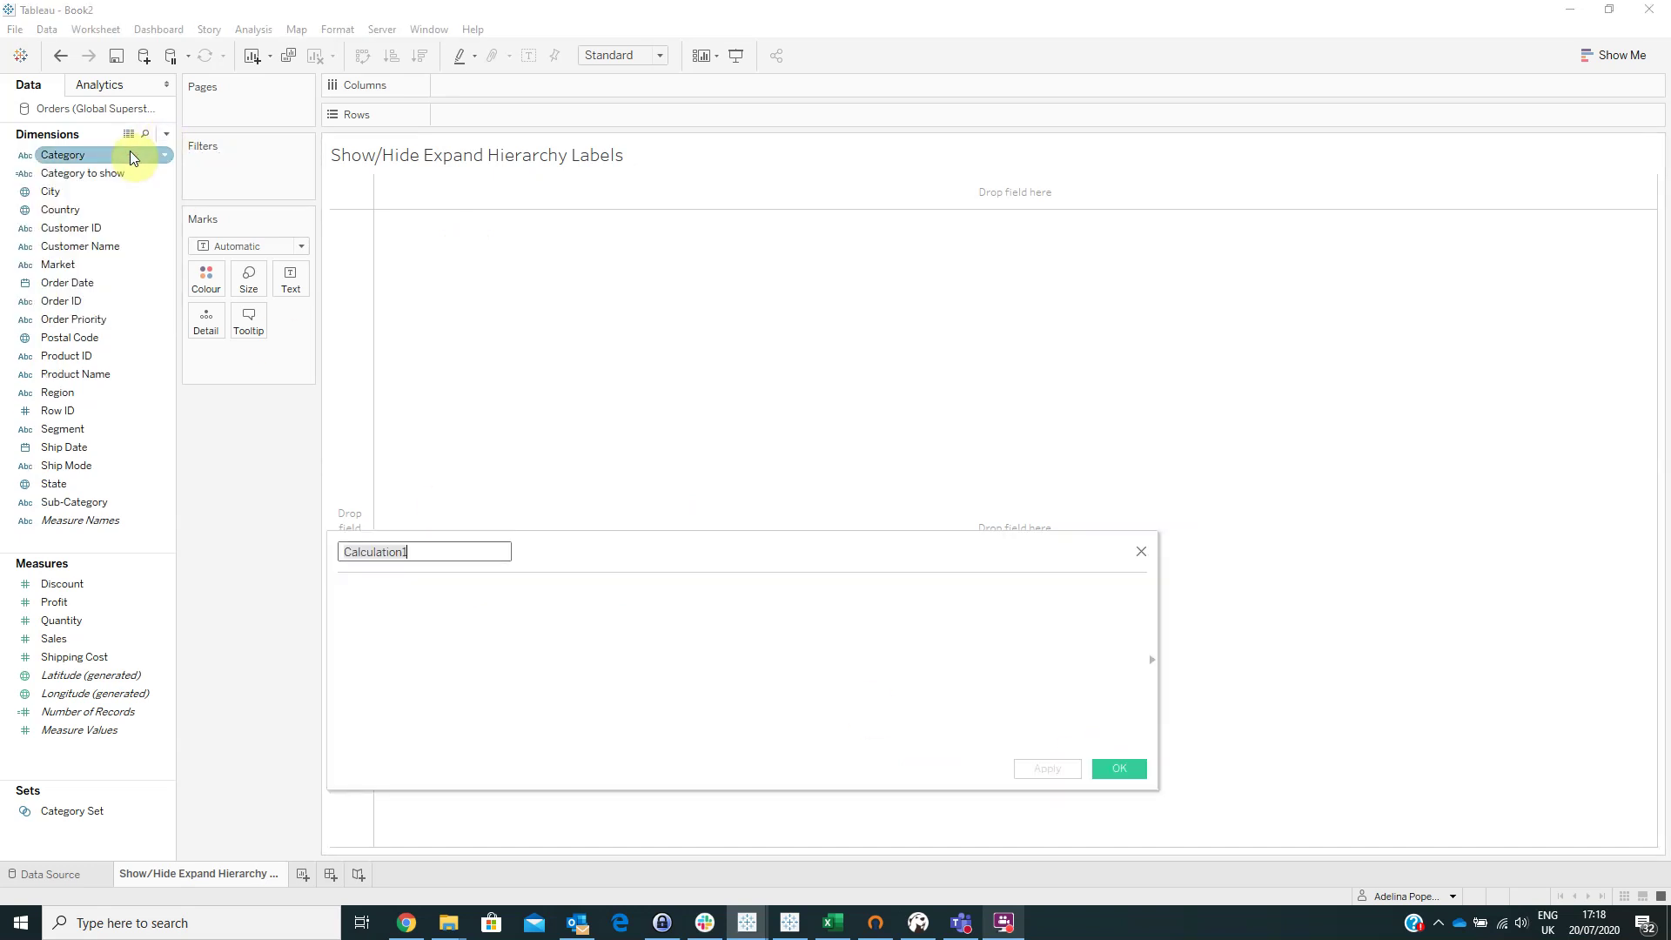
type("Category set Value")
key("Tab")
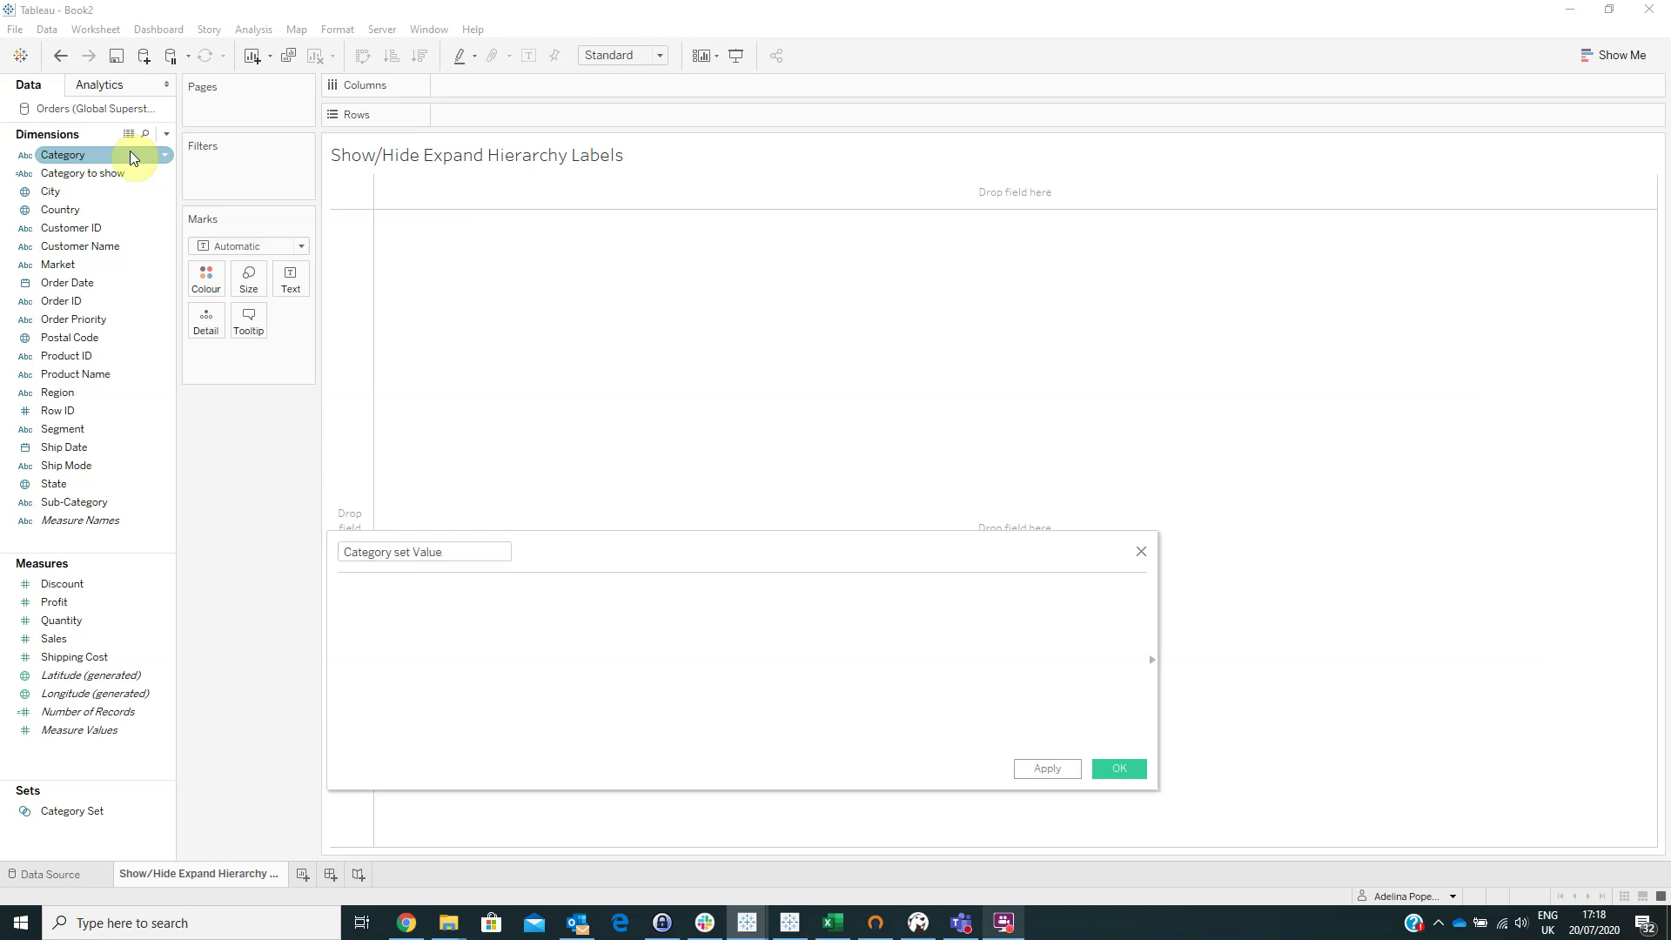
type("{MAX(cat")
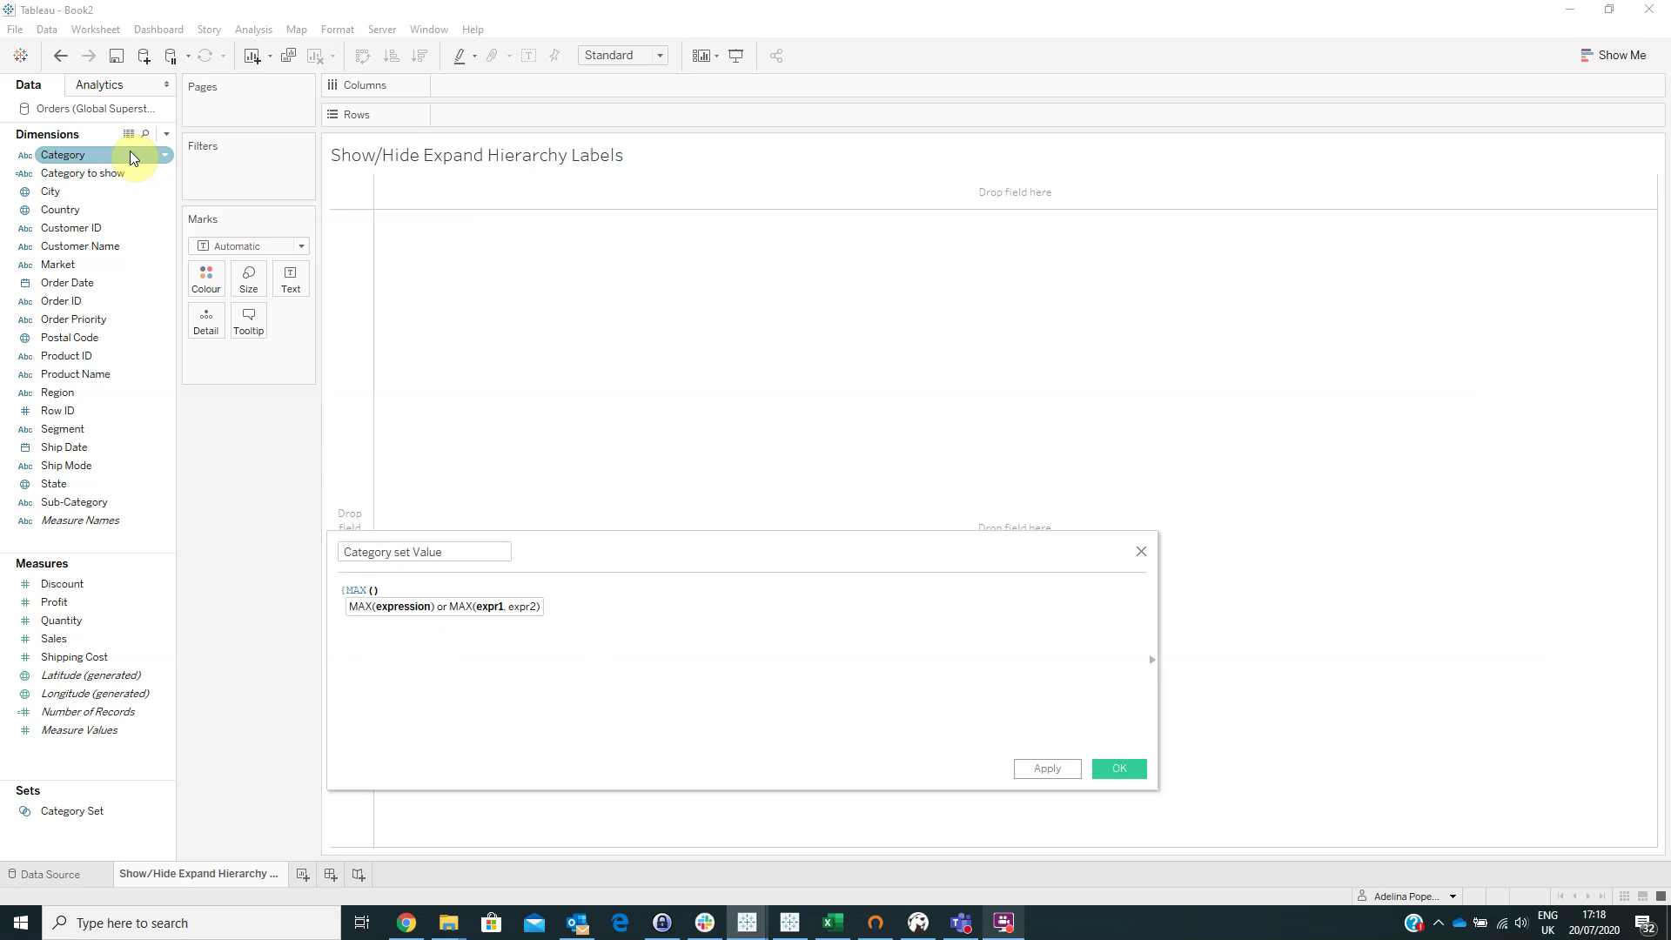
type("egory")
key("Down")
key("Return")
type(",")
key("BackSpace")
type("}")
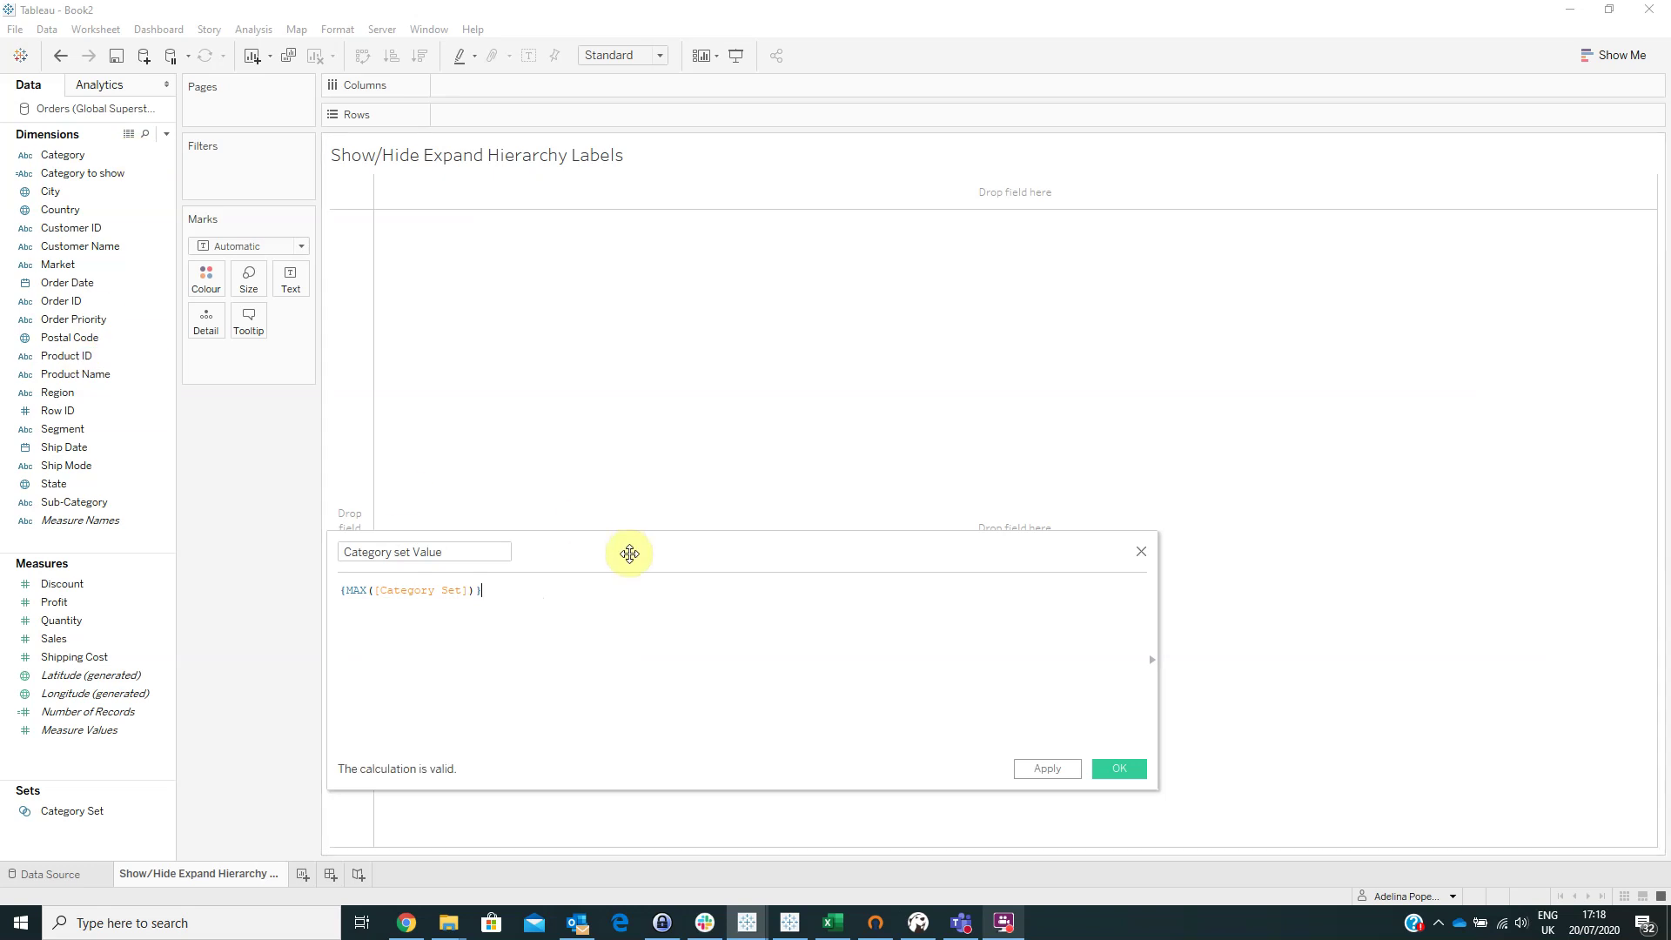
left_click(1122, 768)
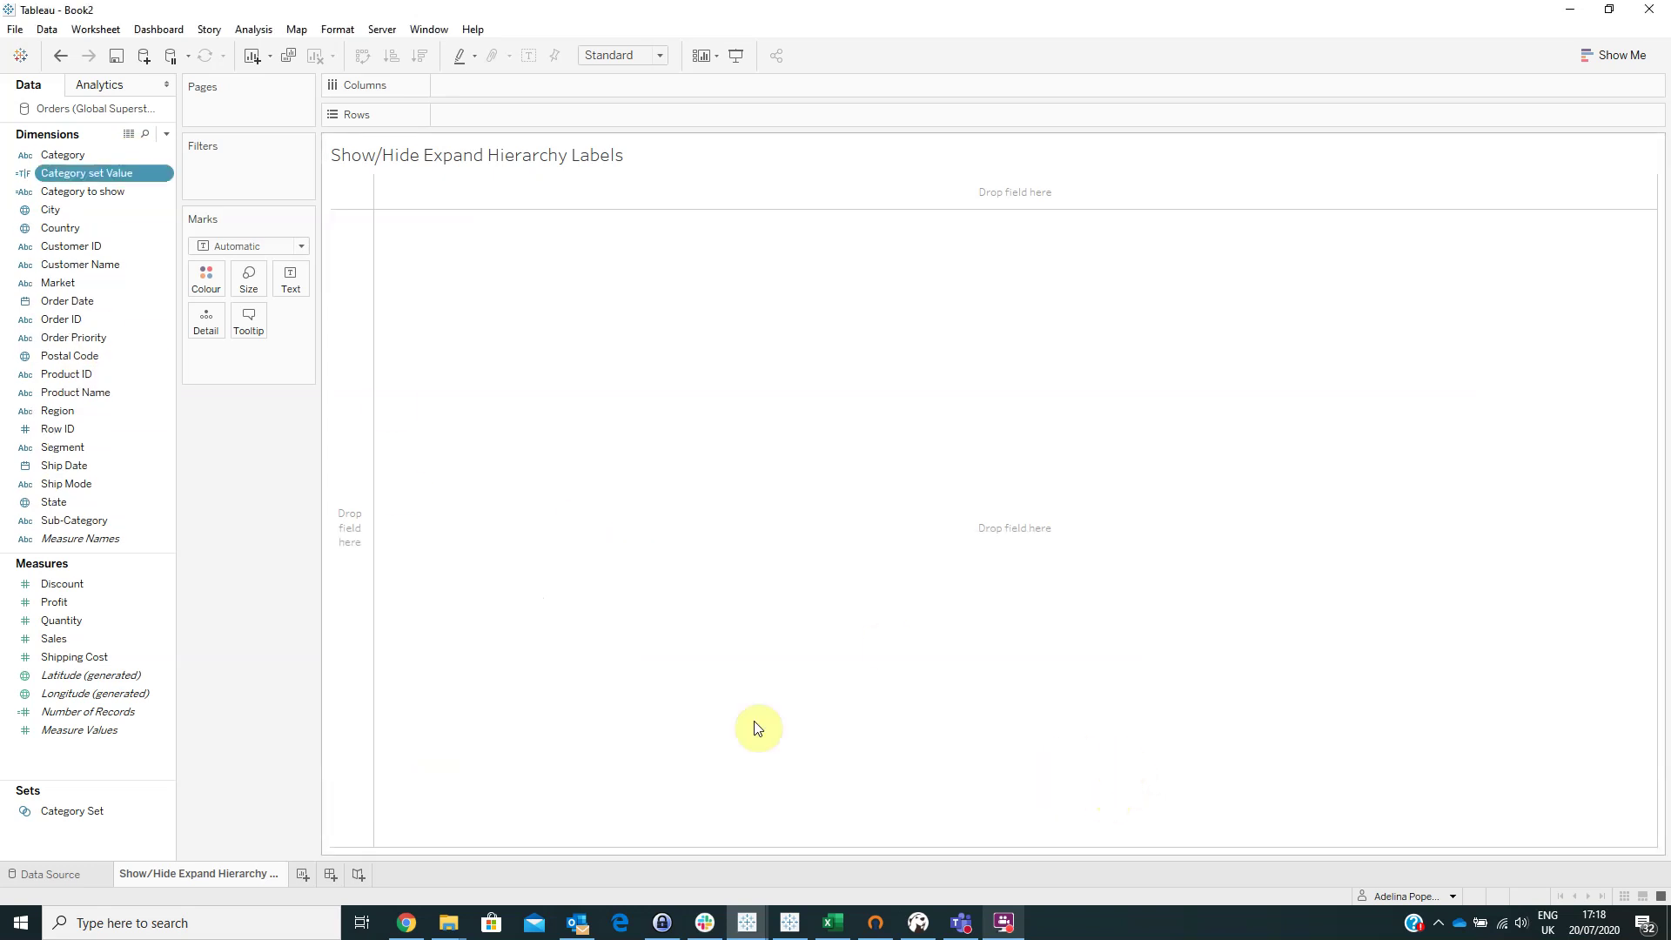
Step: Create a calculated field named "Category and Subcategory" with the formula if [Category Set] then [Sub-Category] else [Category] END
left_click(166, 133)
left_click(100, 155)
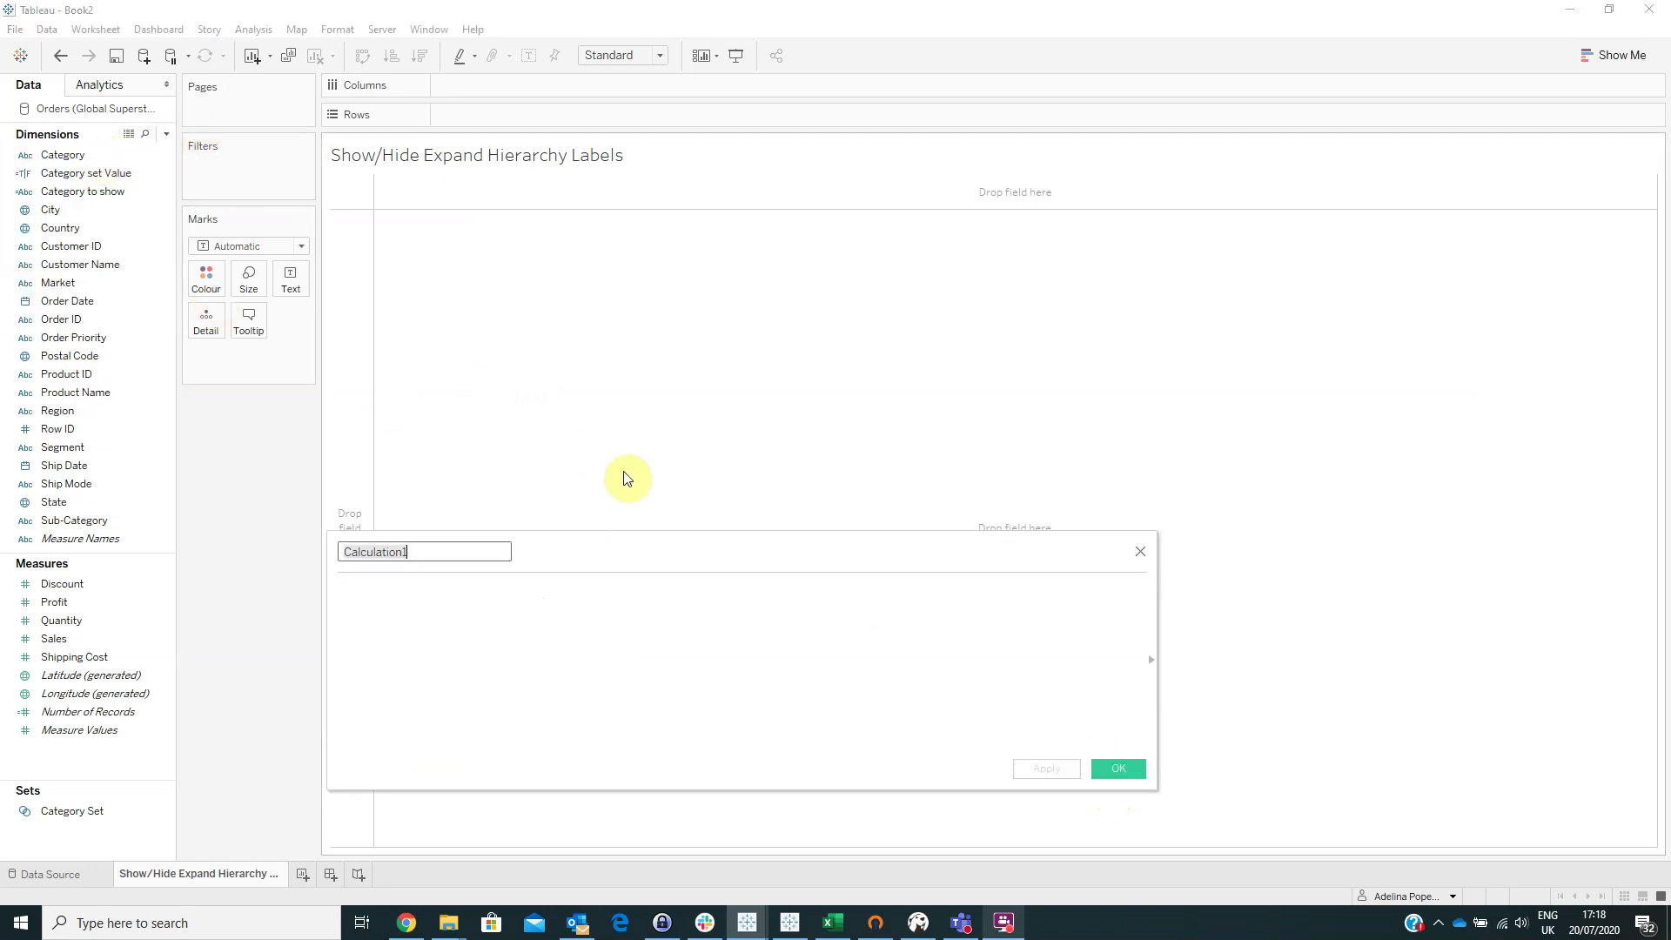
type("Category and Subcategory")
key("Tab")
type("if ca")
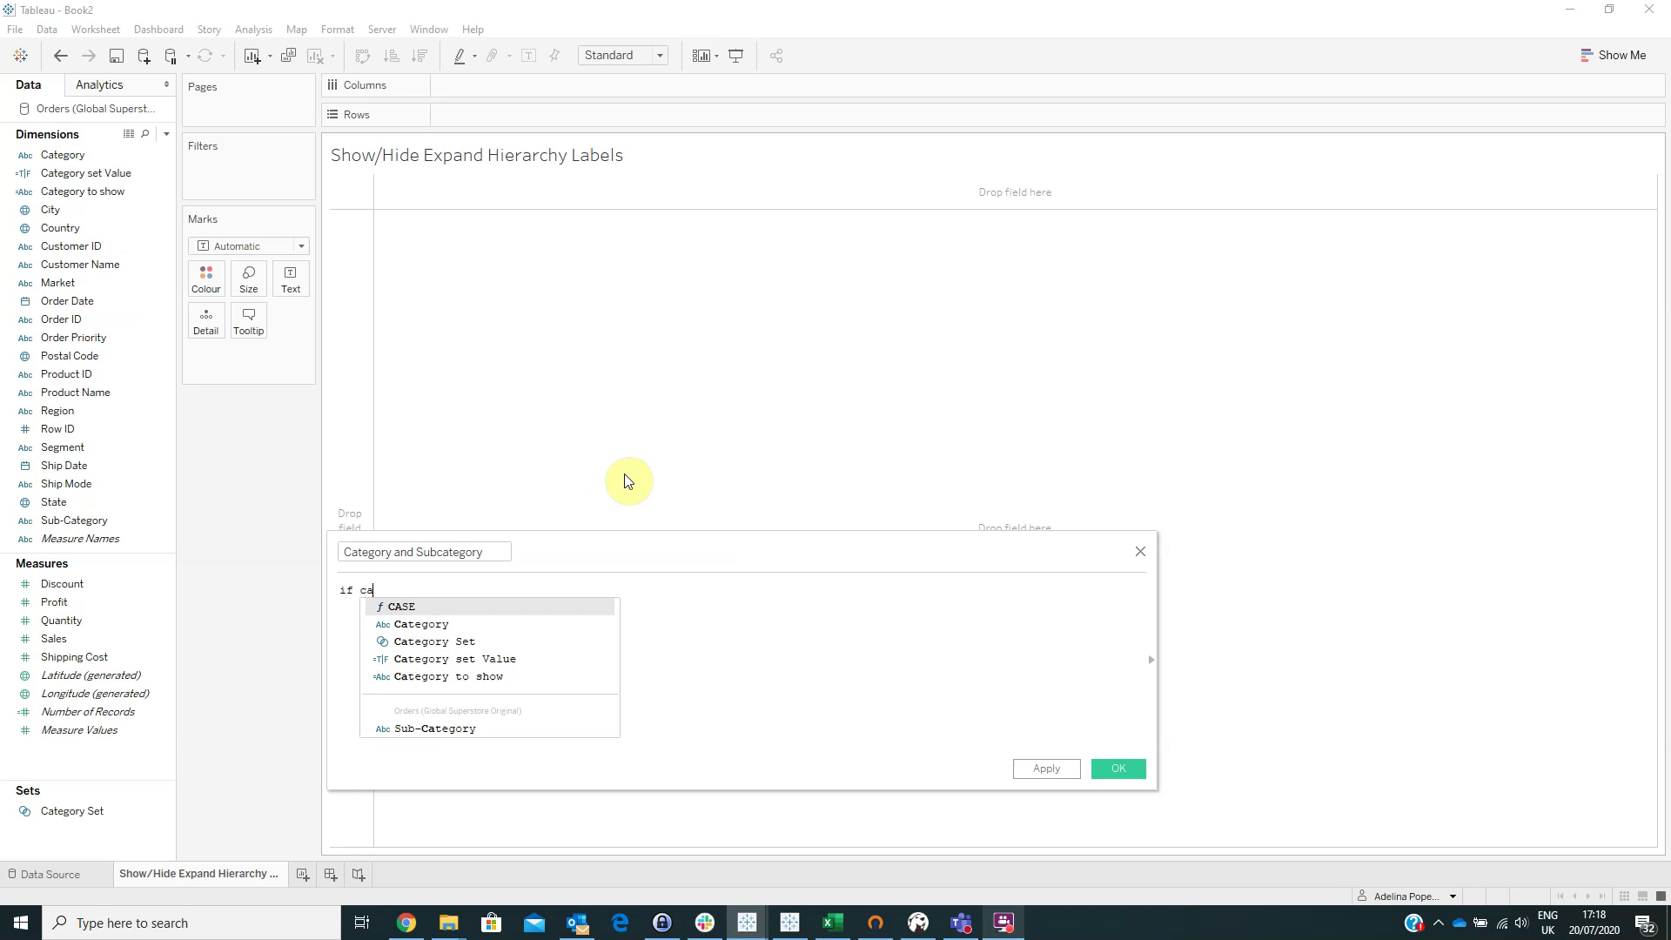
type("teg")
key("Down")
key("Return")
type("then su")
key("Return")
type("elsen")
key("BackSpace")
type("cate")
key("Return")
type("END")
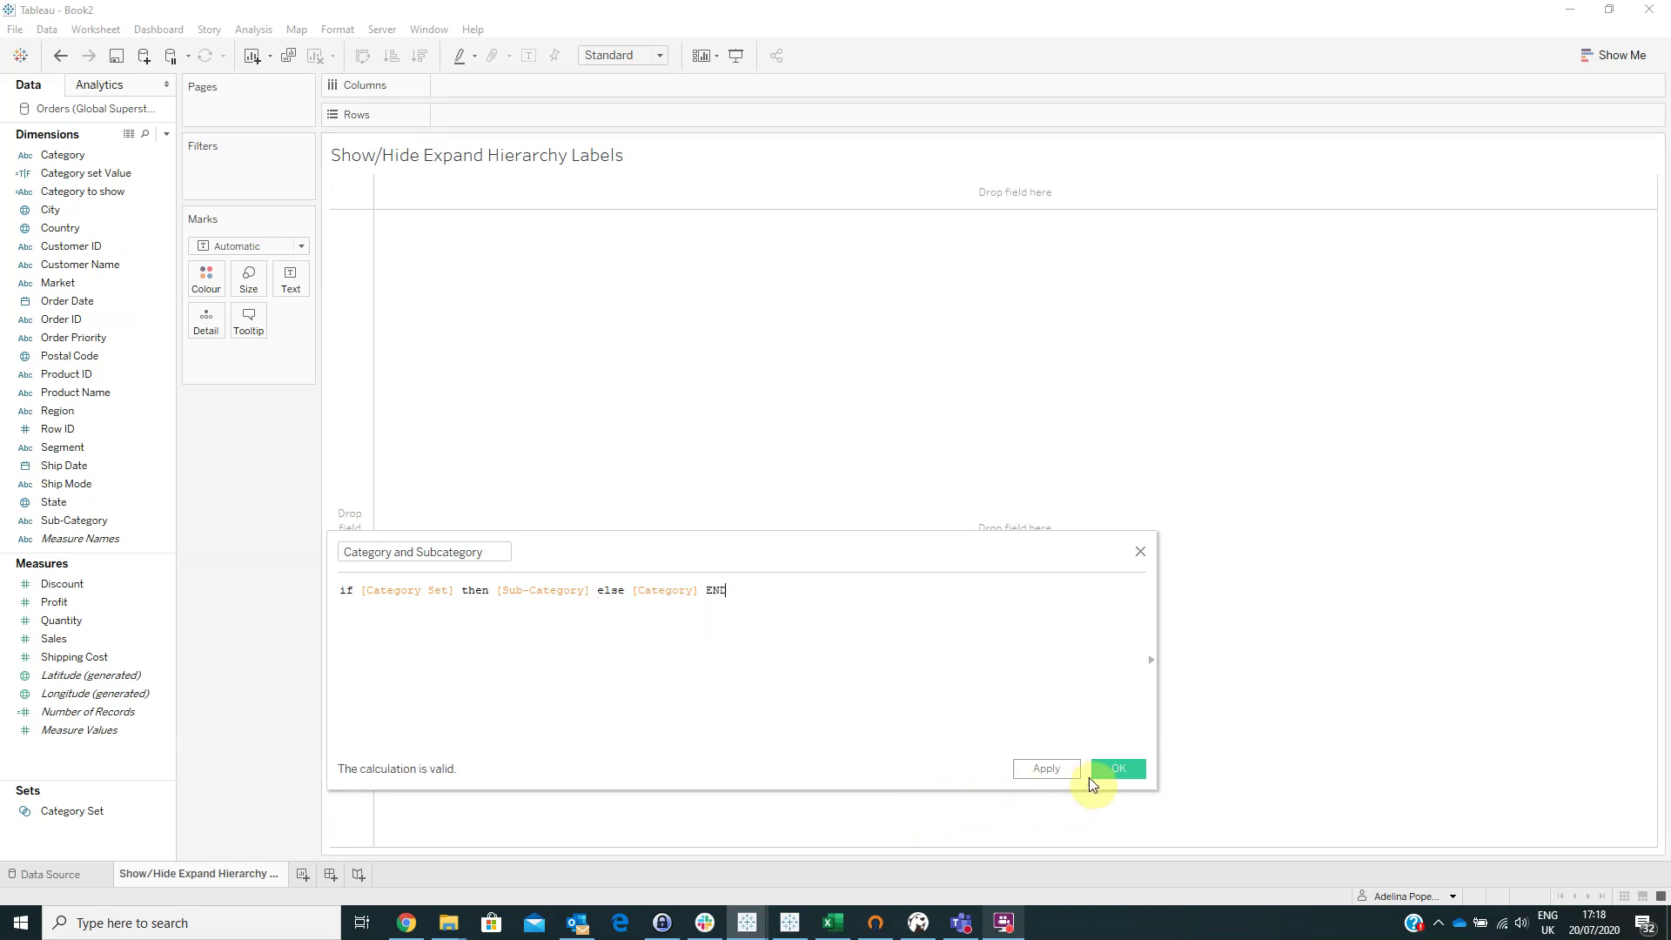
left_click(1119, 770)
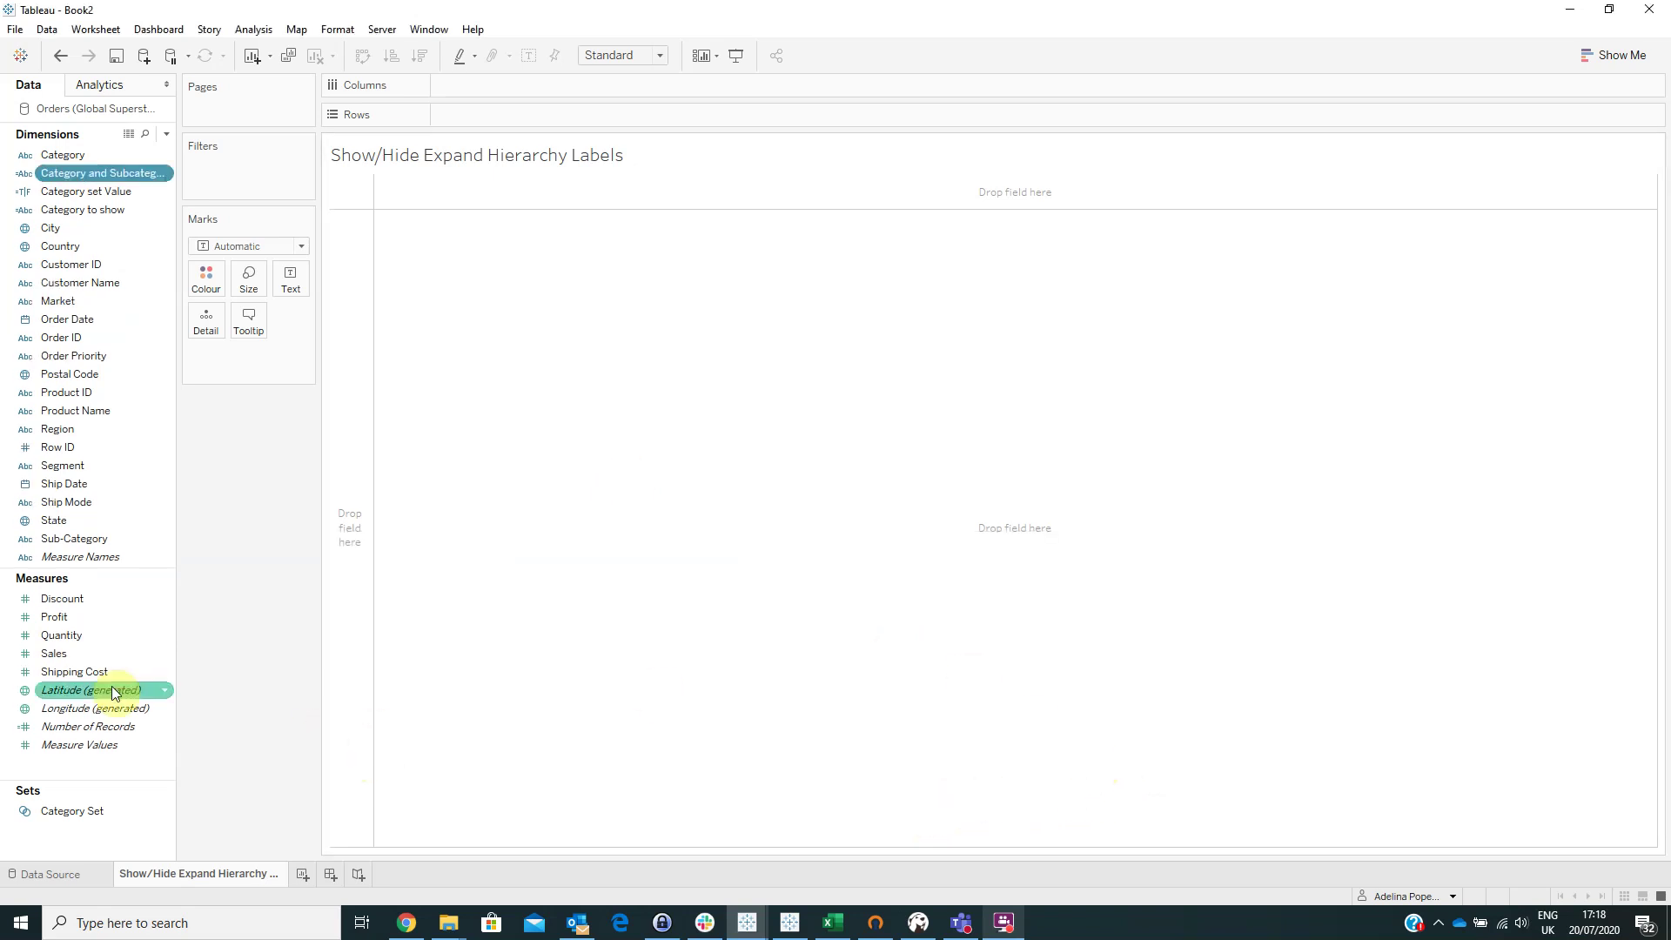
Step: Build a bar chart with Sales on Columns and Category, Category to show, and Category and Subcategory on Rows, fitted to Entire View
mouse_move(91, 653)
left_mouse_down()
mouse_move(562, 268)
mouse_move(537, 91)
left_mouse_up()
left_click_drag(132, 154, 494, 118)
left_click_drag(92, 210, 635, 120)
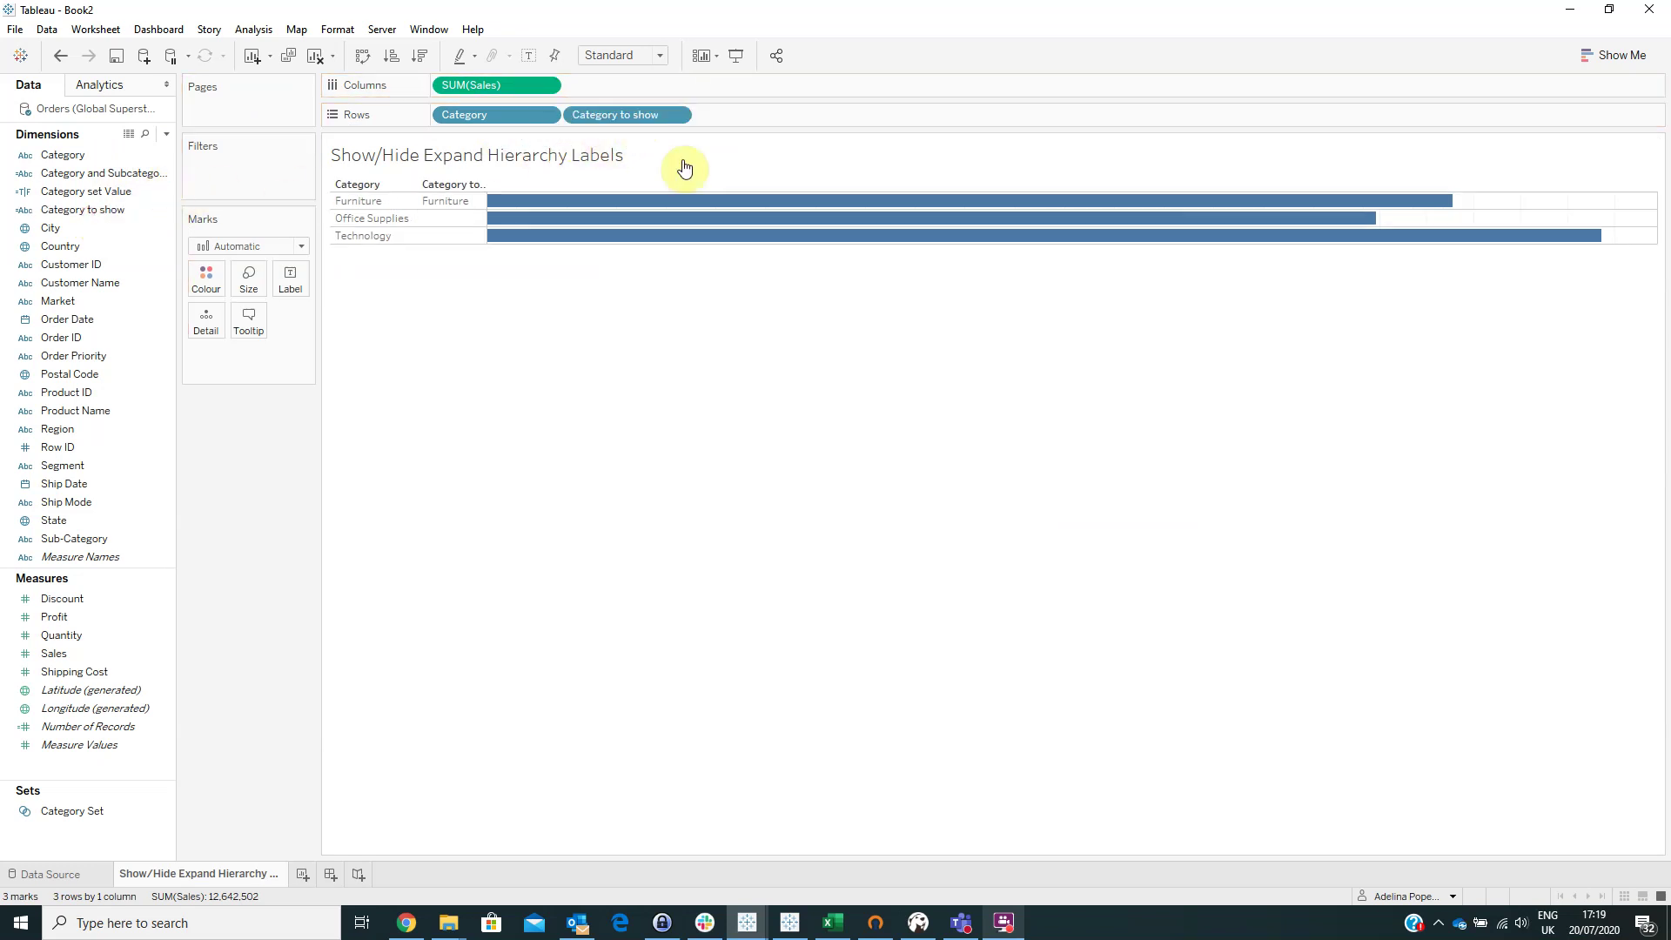
mouse_move(57, 174)
left_mouse_down()
mouse_move(727, 136)
mouse_move(745, 119)
mouse_move(723, 123)
left_mouse_up()
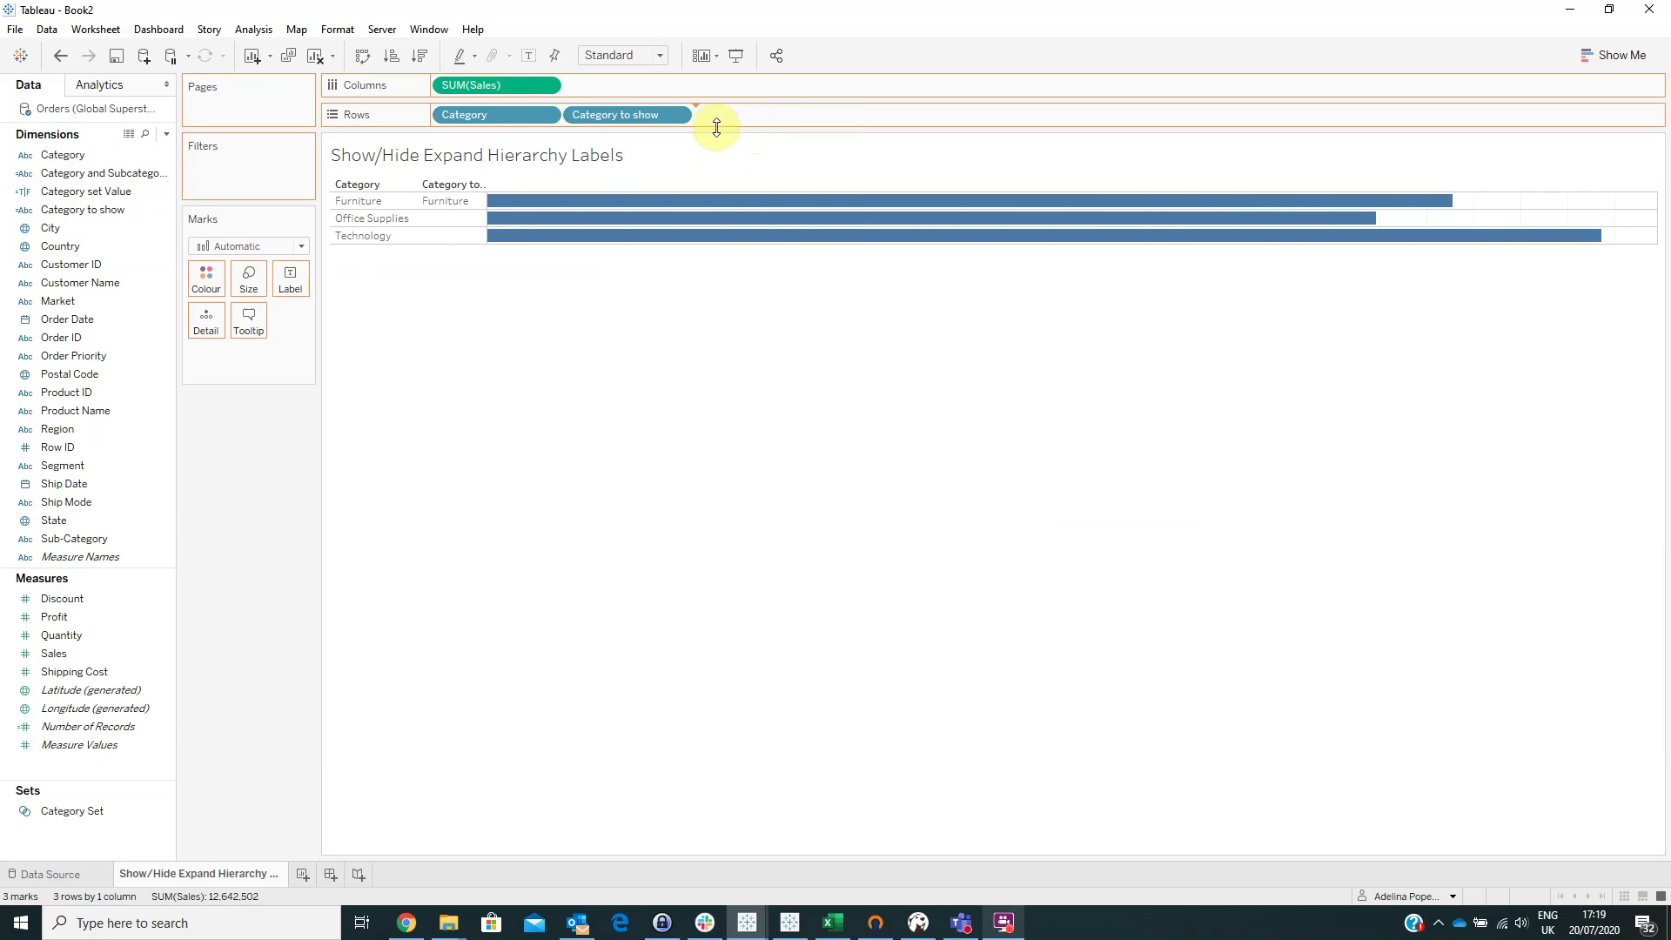
left_click(632, 52)
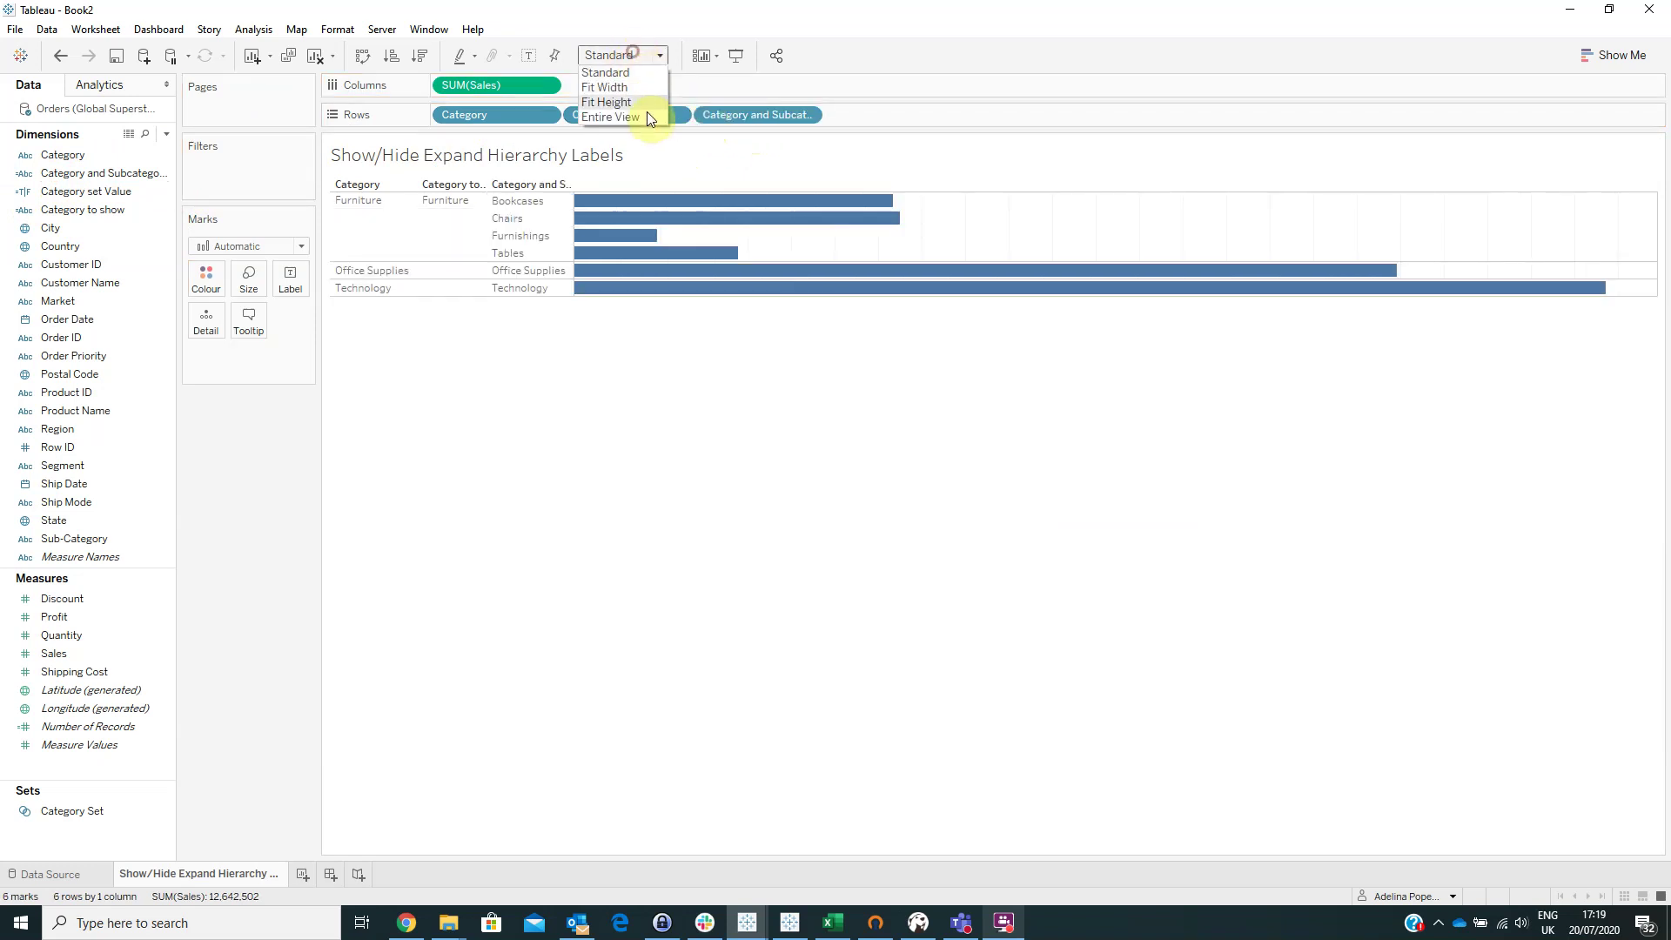
left_click(645, 116)
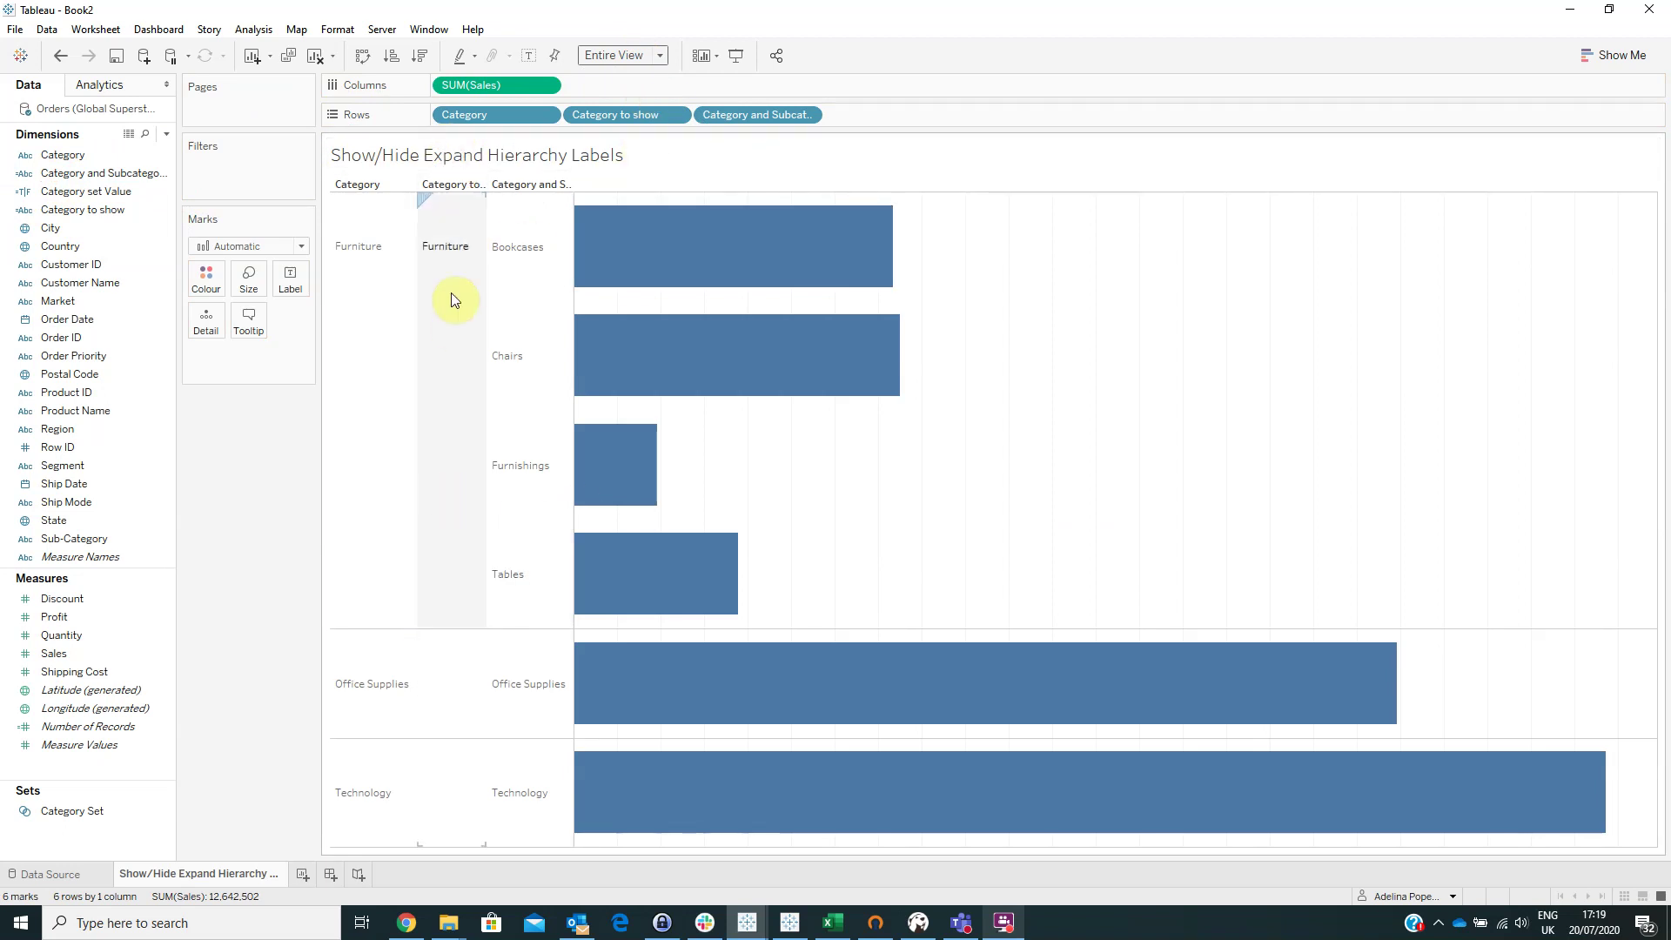
Step: Hide the header of Category to show and show mark labels on the bars
right_click(610, 113)
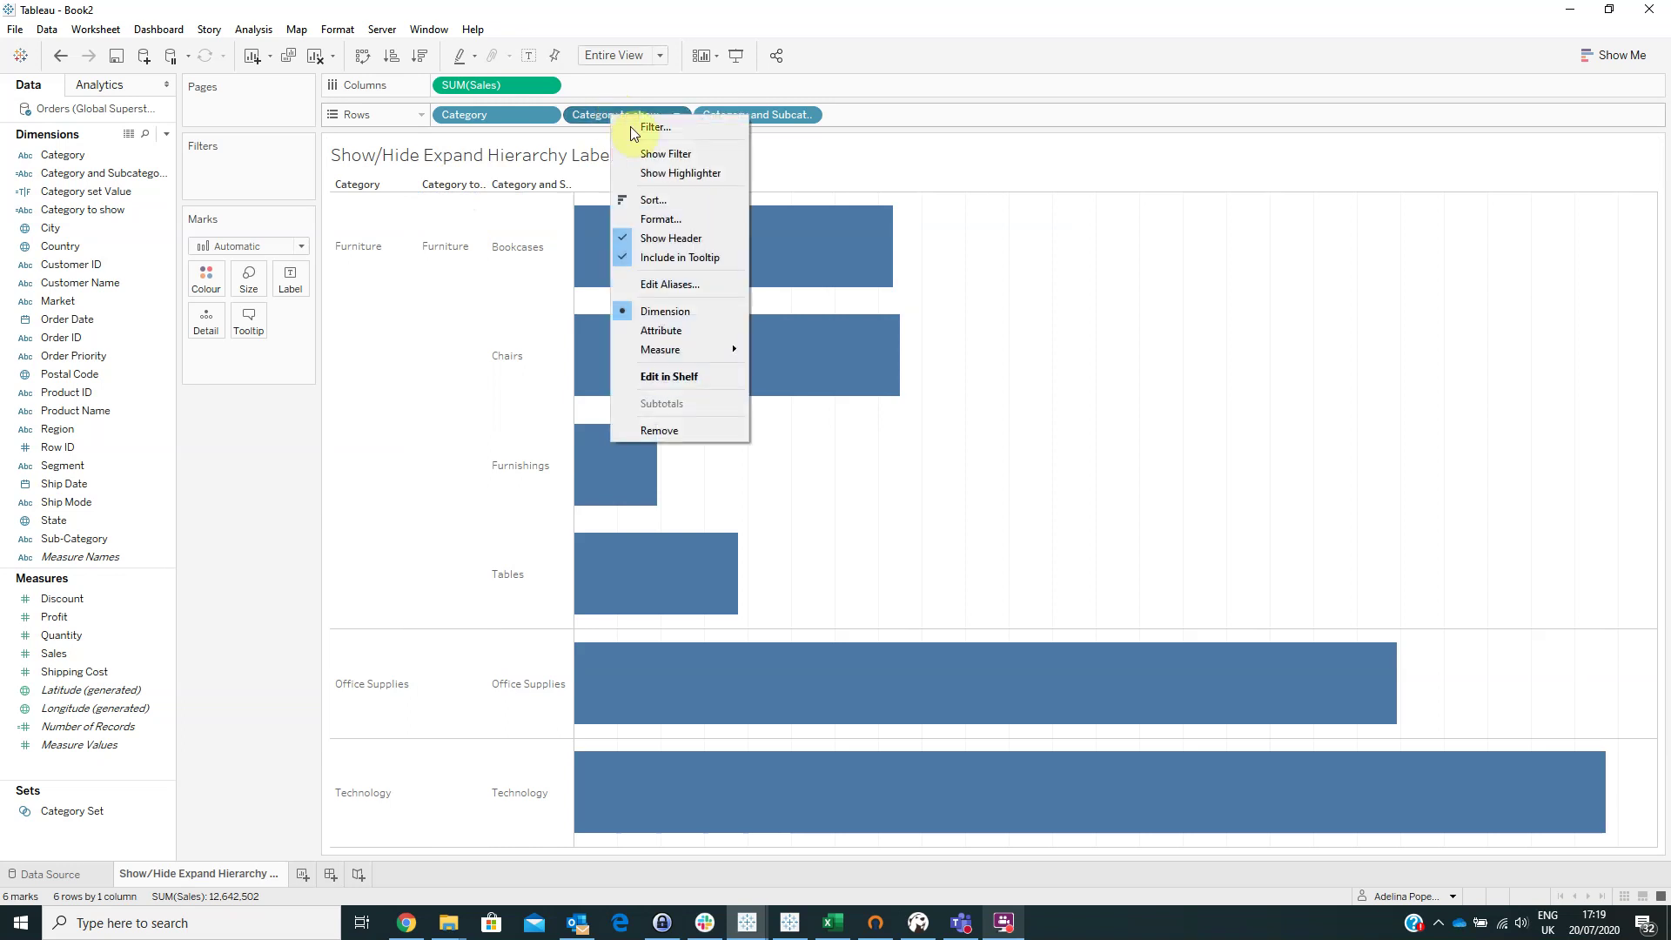
left_click(678, 240)
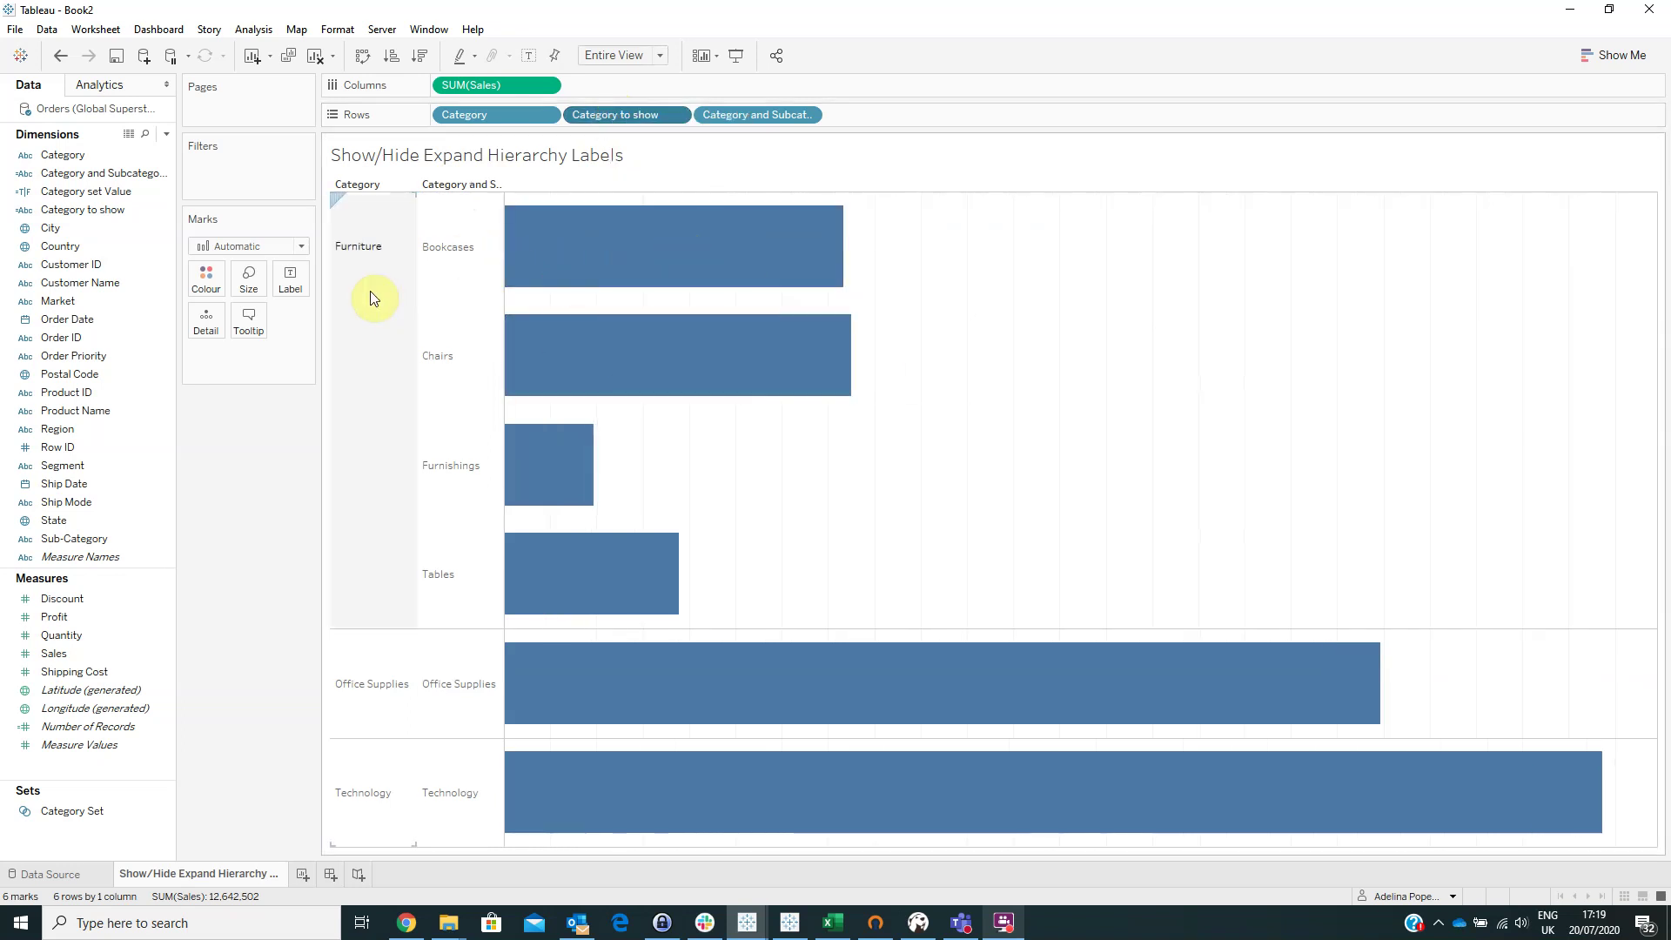
left_click(290, 277)
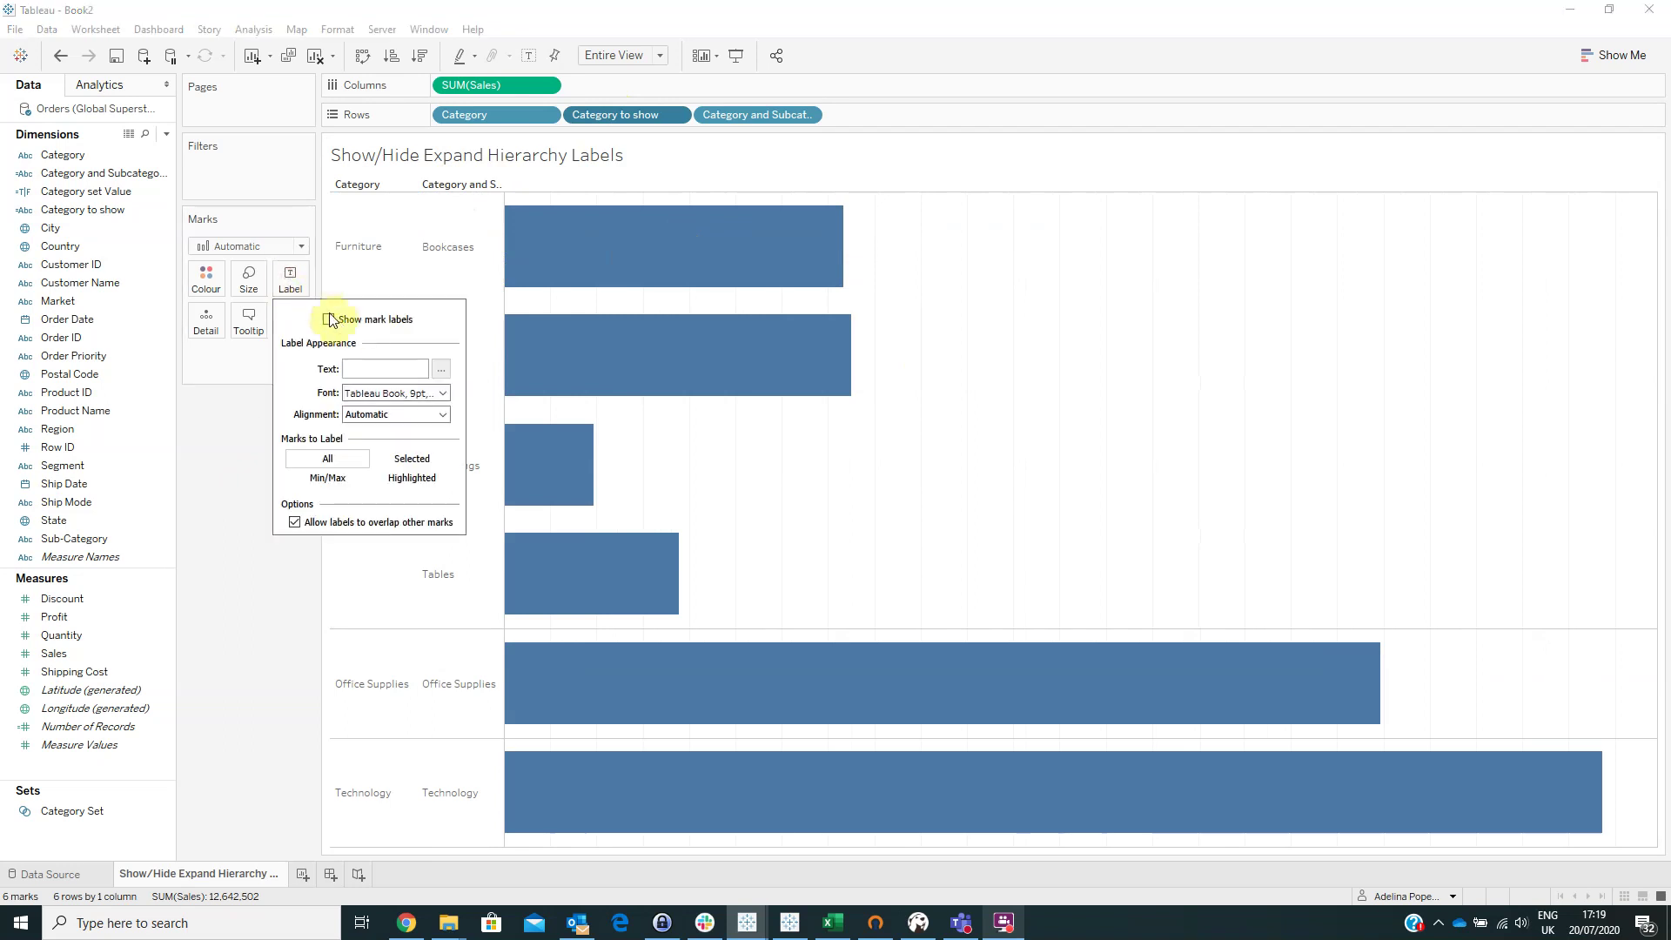
left_click(328, 318)
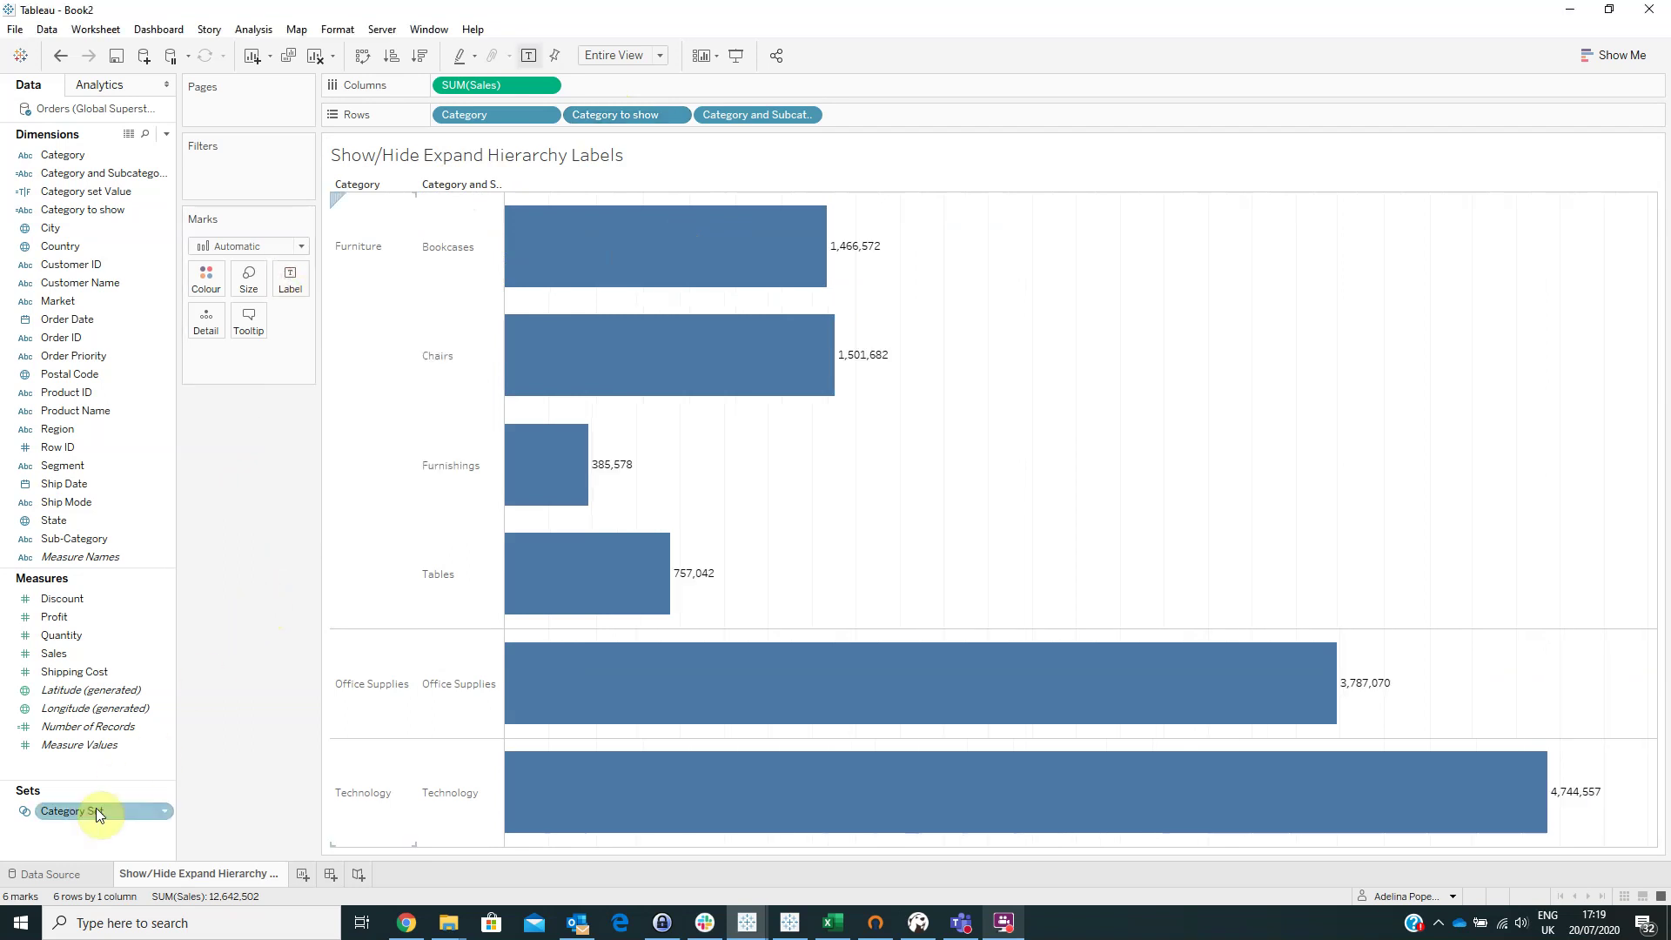
Step: Assign Category Set to both the colour and size of the marks, and add Category set Value as detail
left_click_drag(92, 807, 214, 287)
left_click_drag(73, 810, 241, 275)
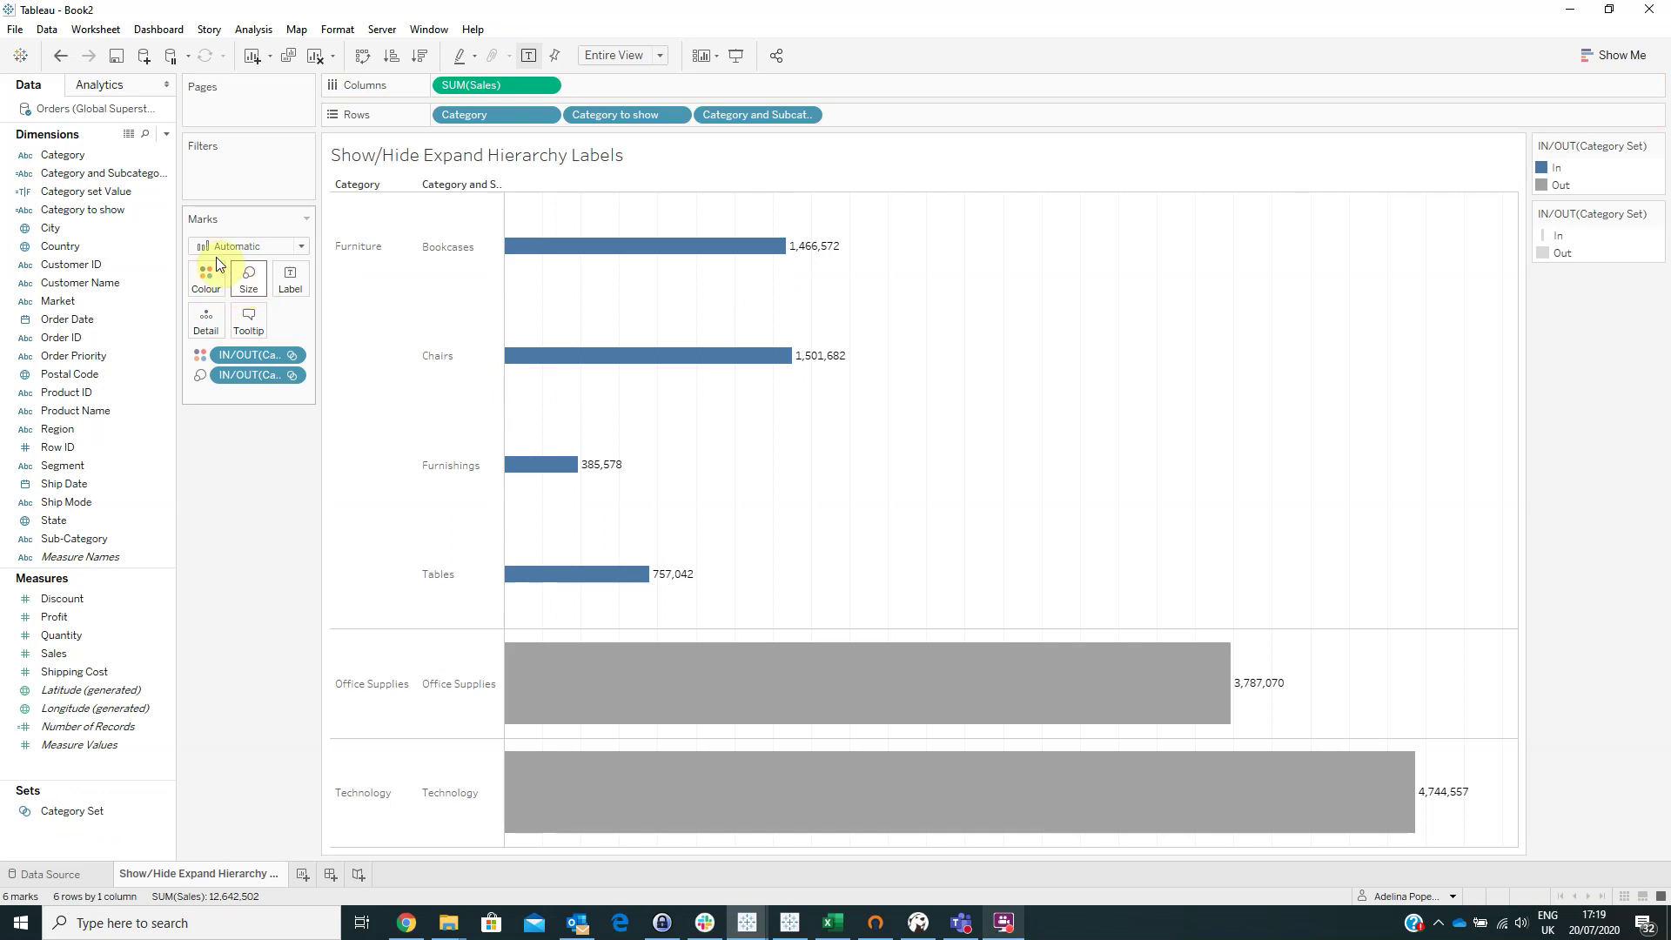
left_click_drag(101, 191, 203, 332)
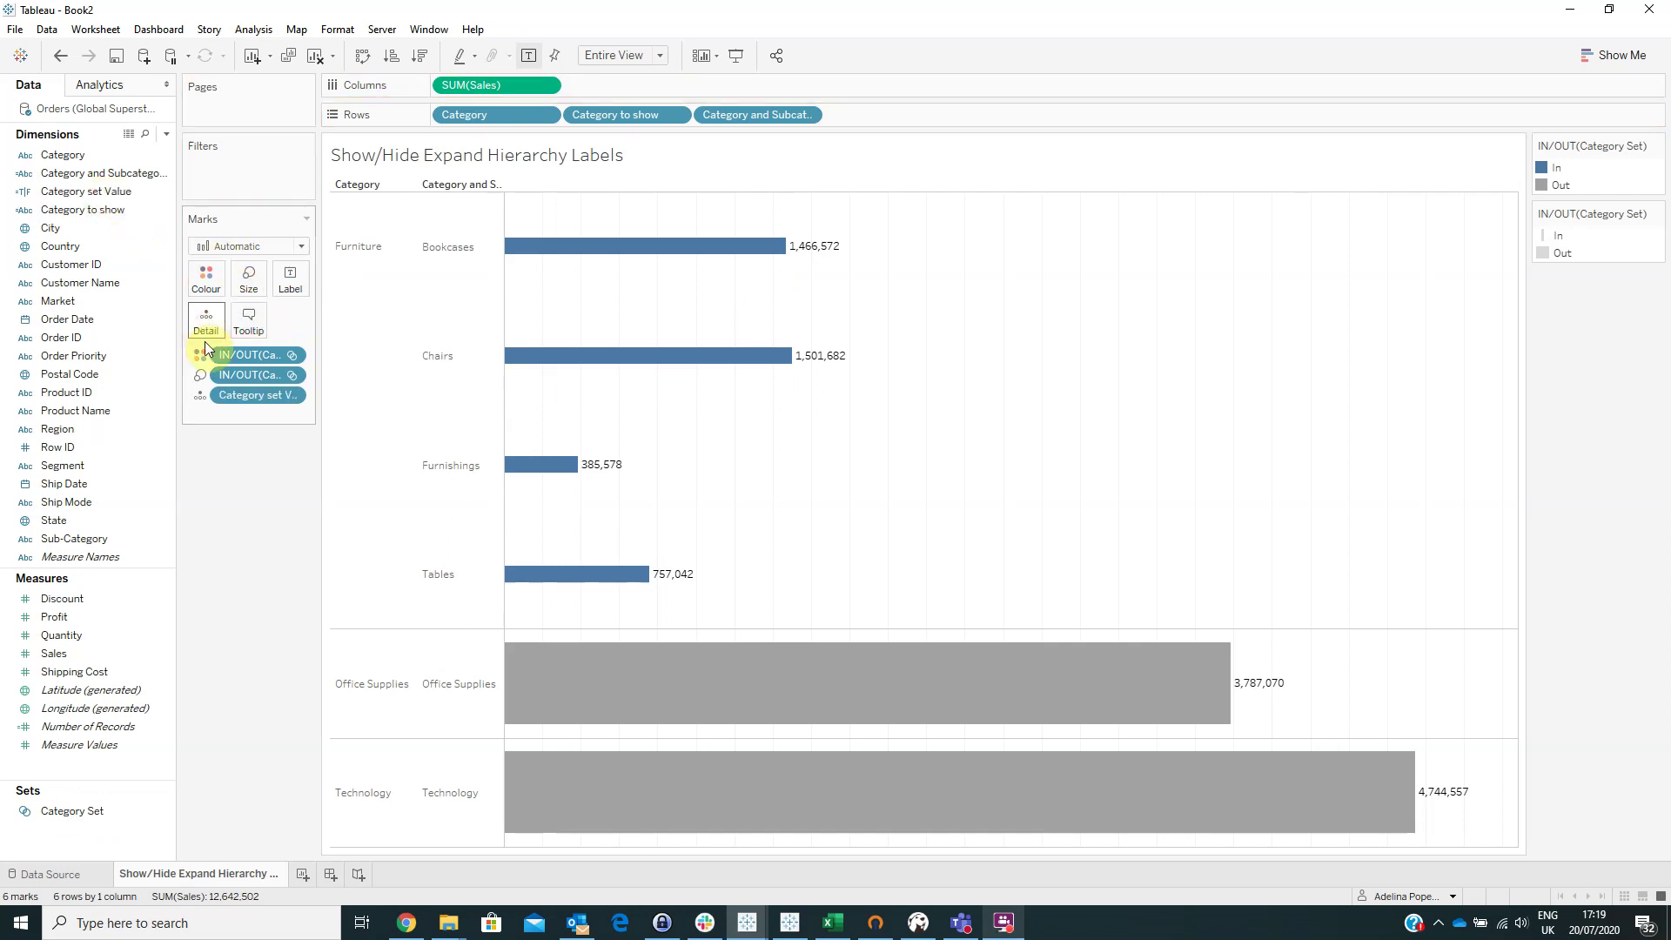
Step: Add a worksheet set action named "Category Set Action" that runs on Select
left_click(111, 32)
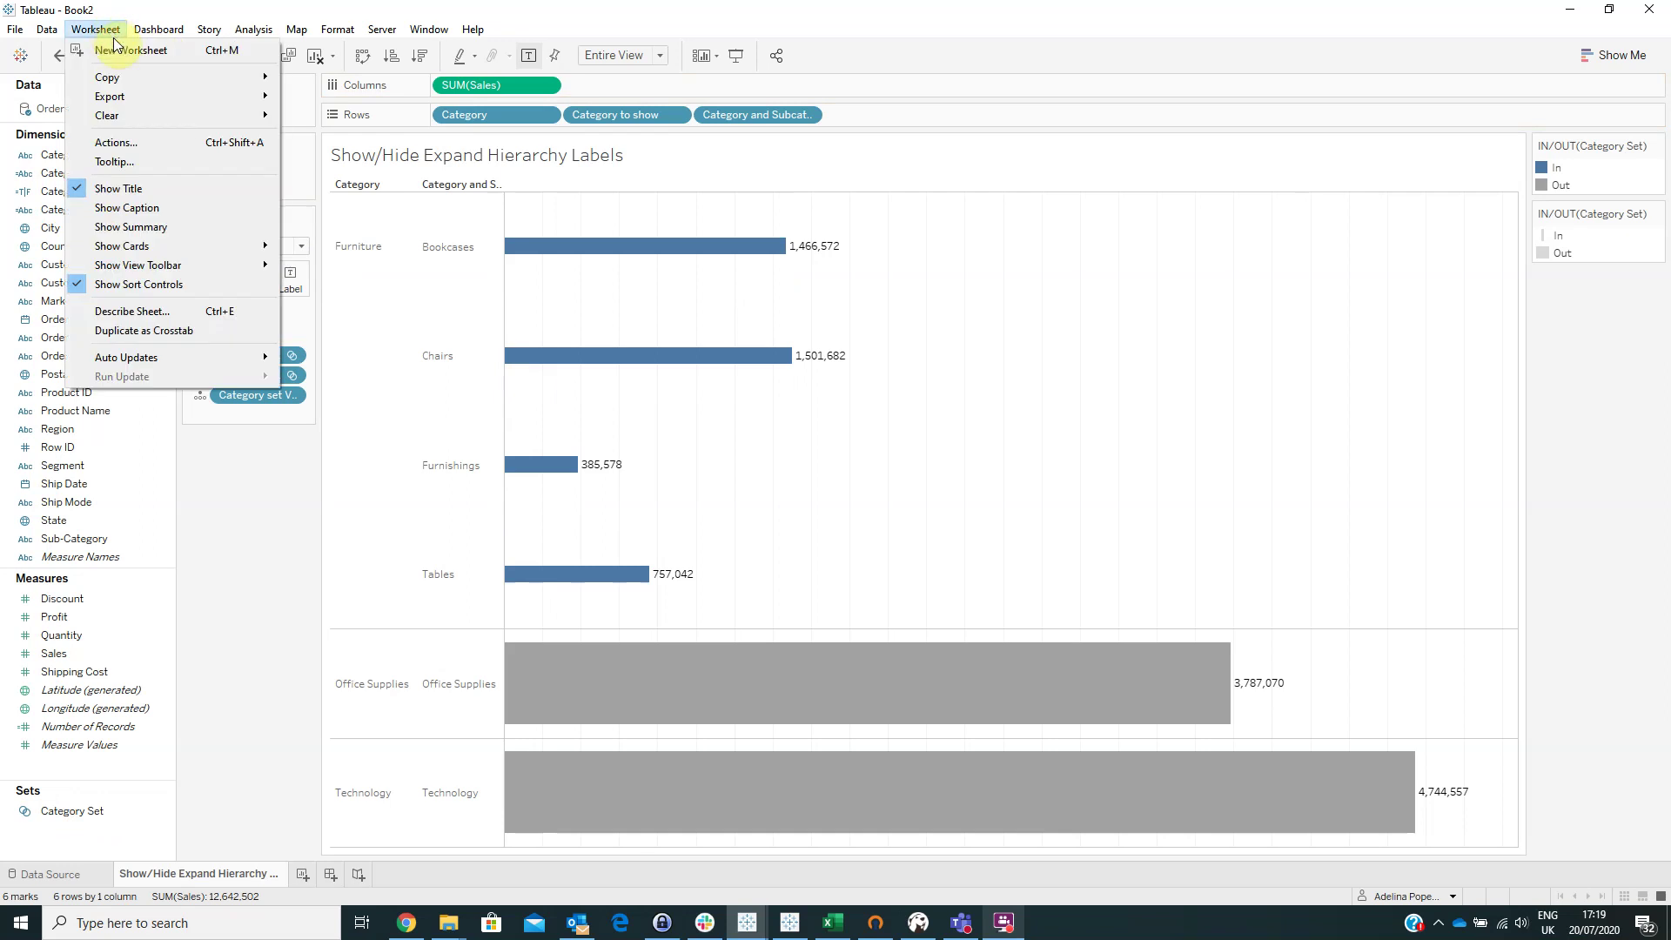
left_click(131, 142)
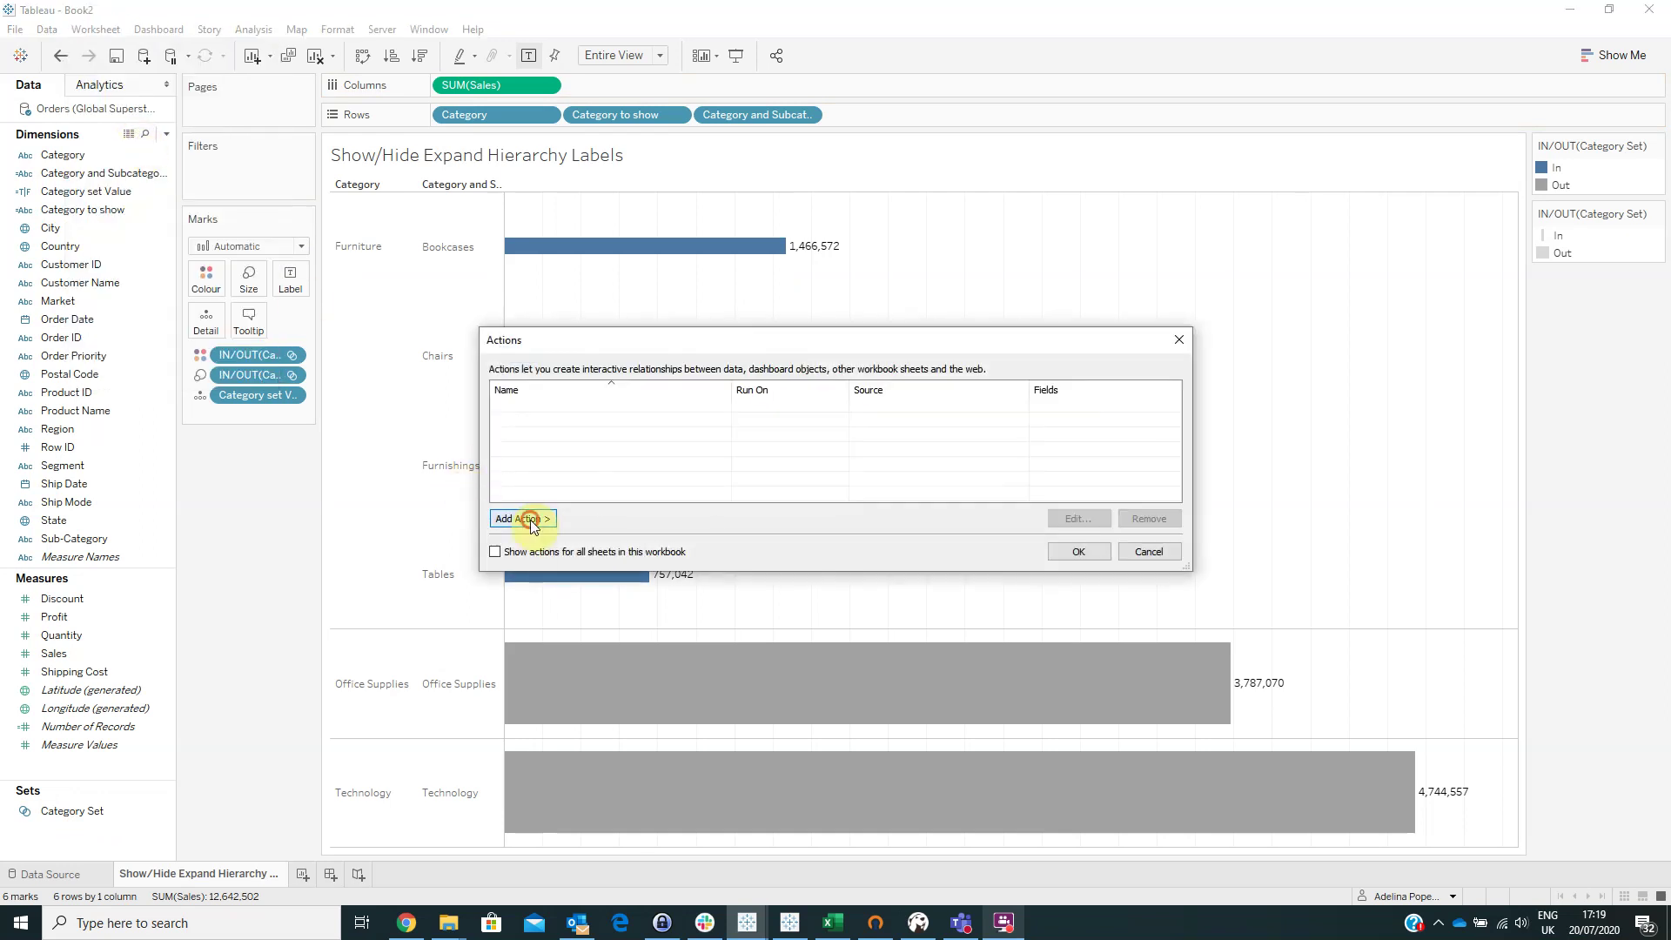
left_click(526, 518)
left_click(639, 622)
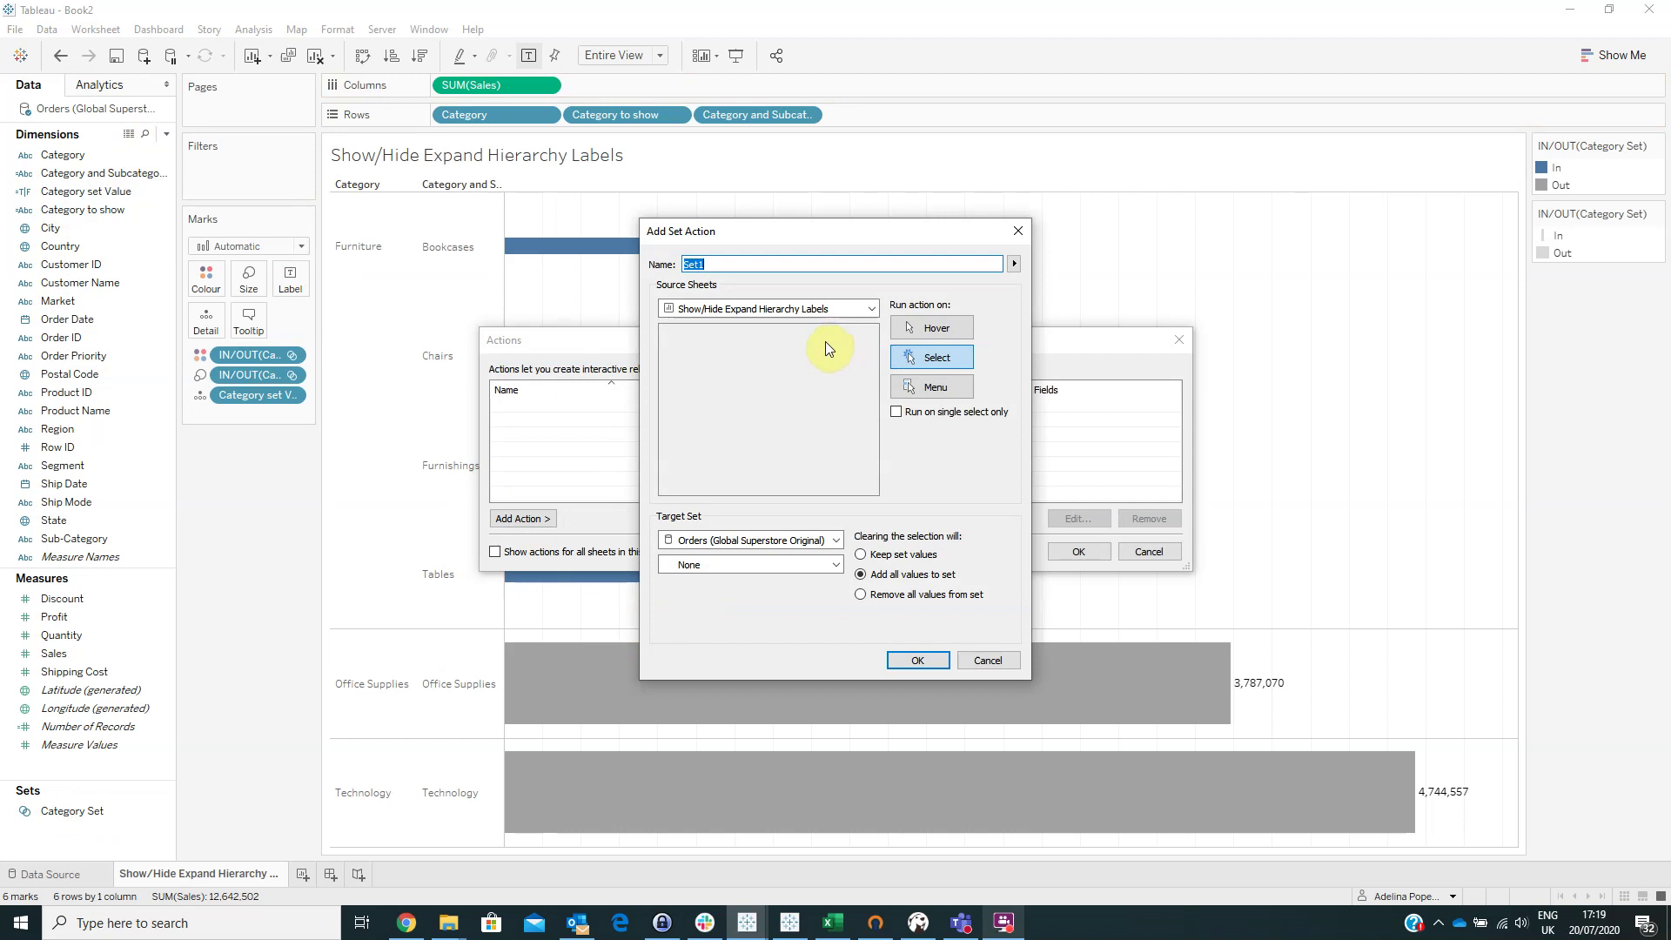
type("Category Set Action")
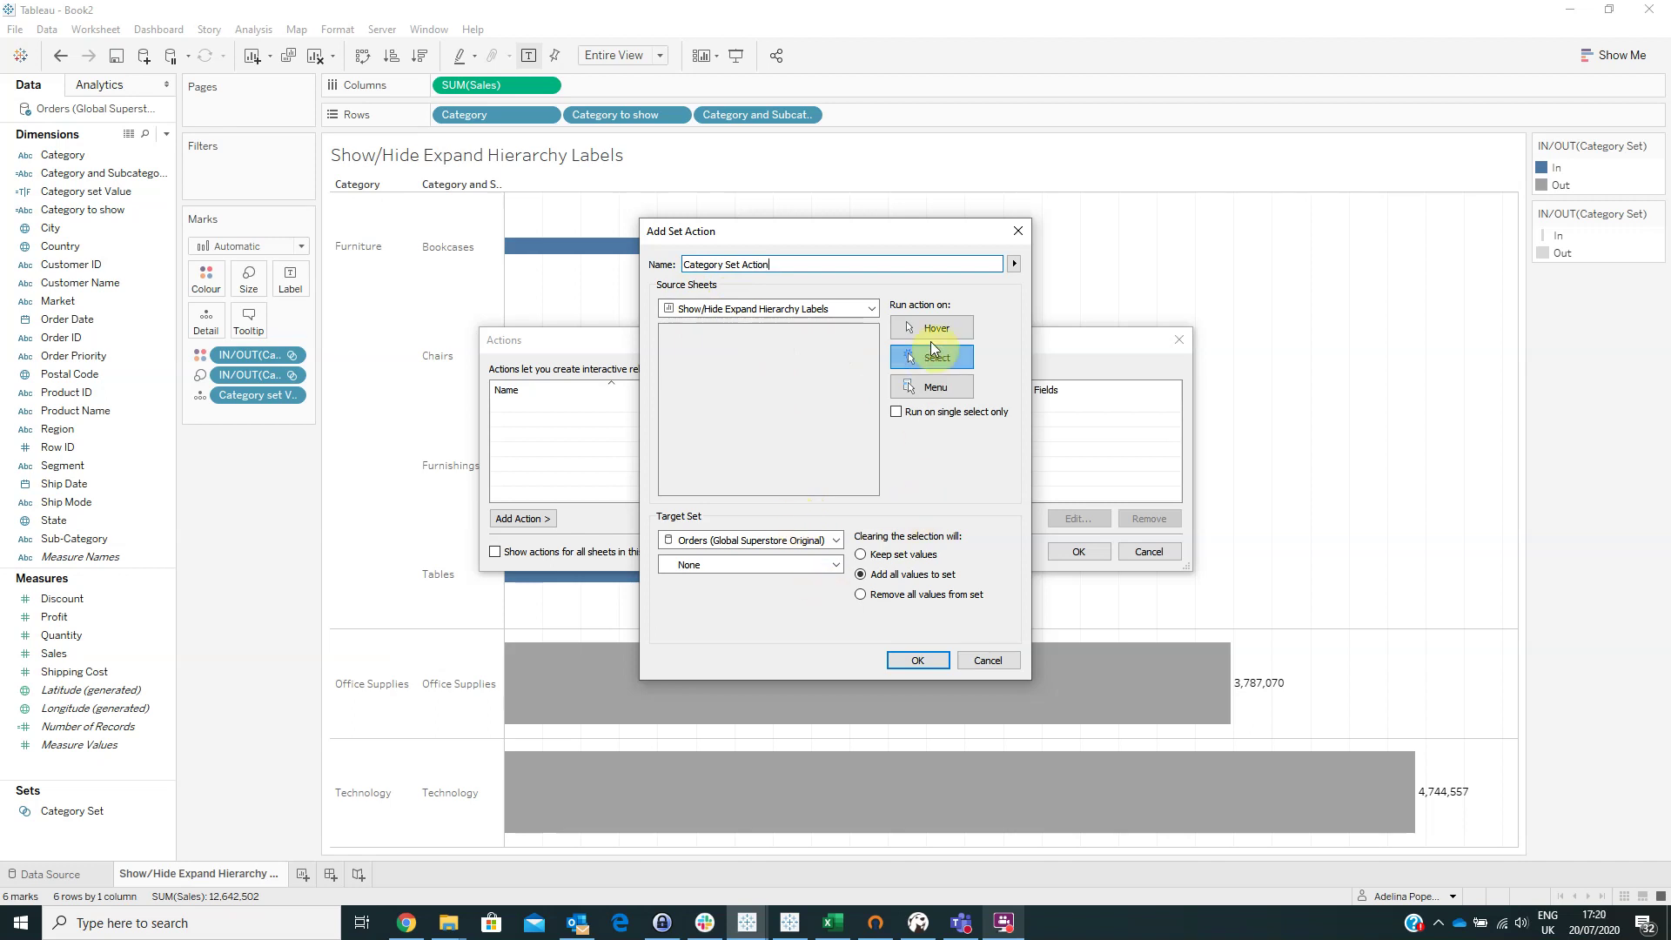
left_click(961, 357)
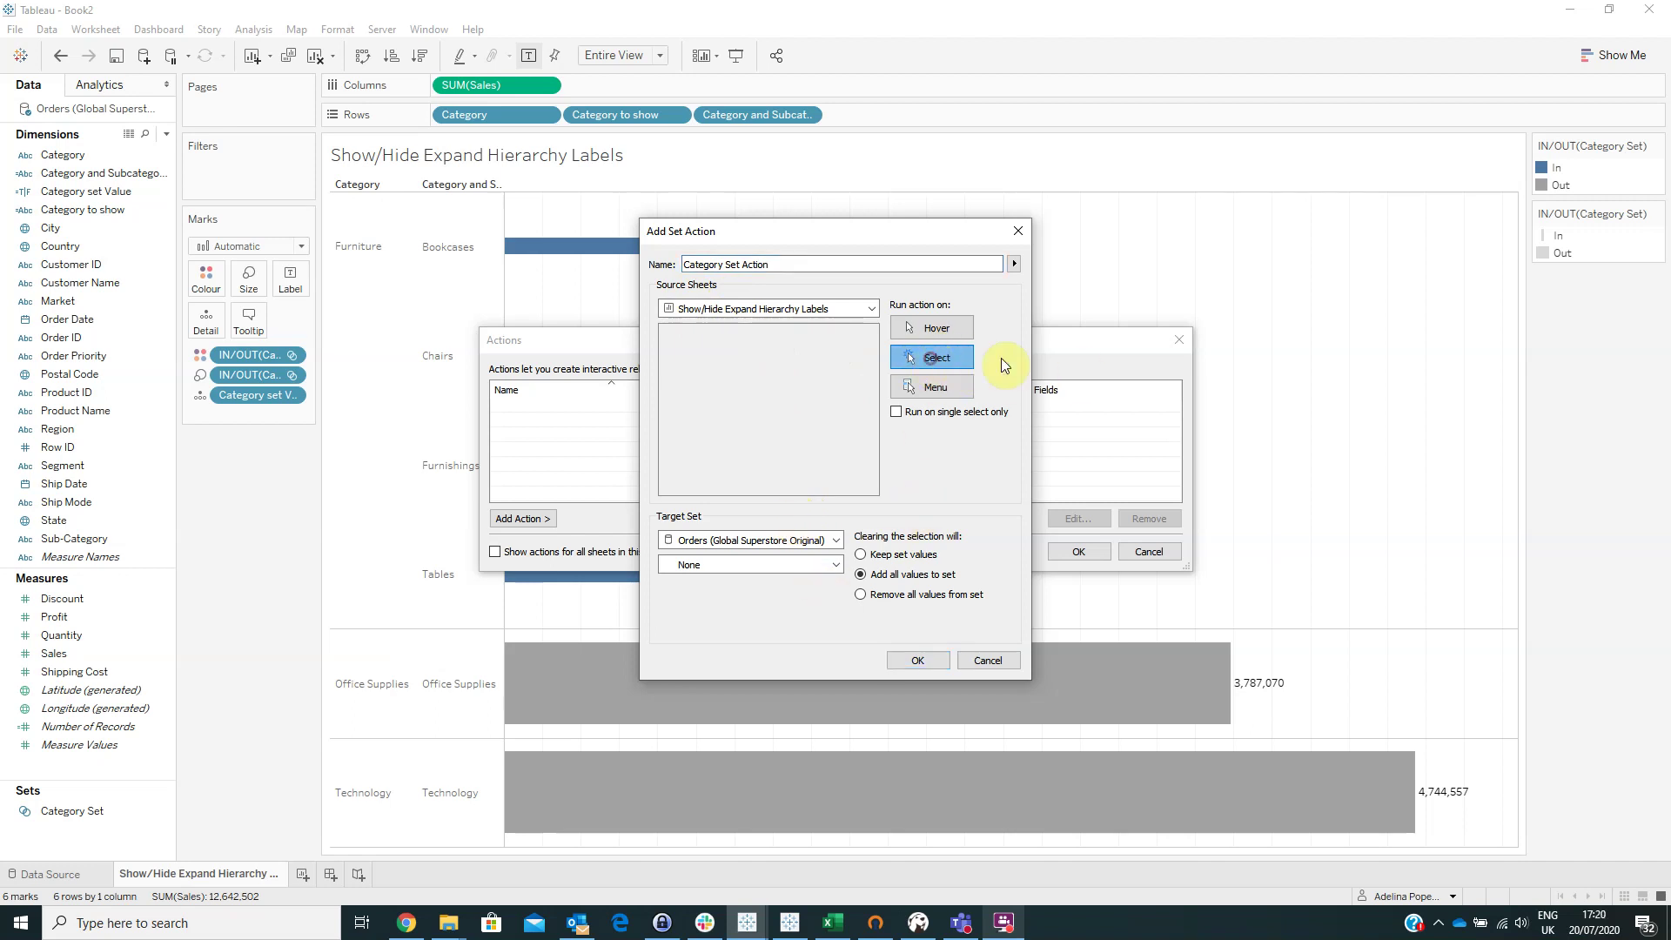
Step: Target the action at Category Set, have clearing the selection remove all values from the set, and save the action
left_click(692, 564)
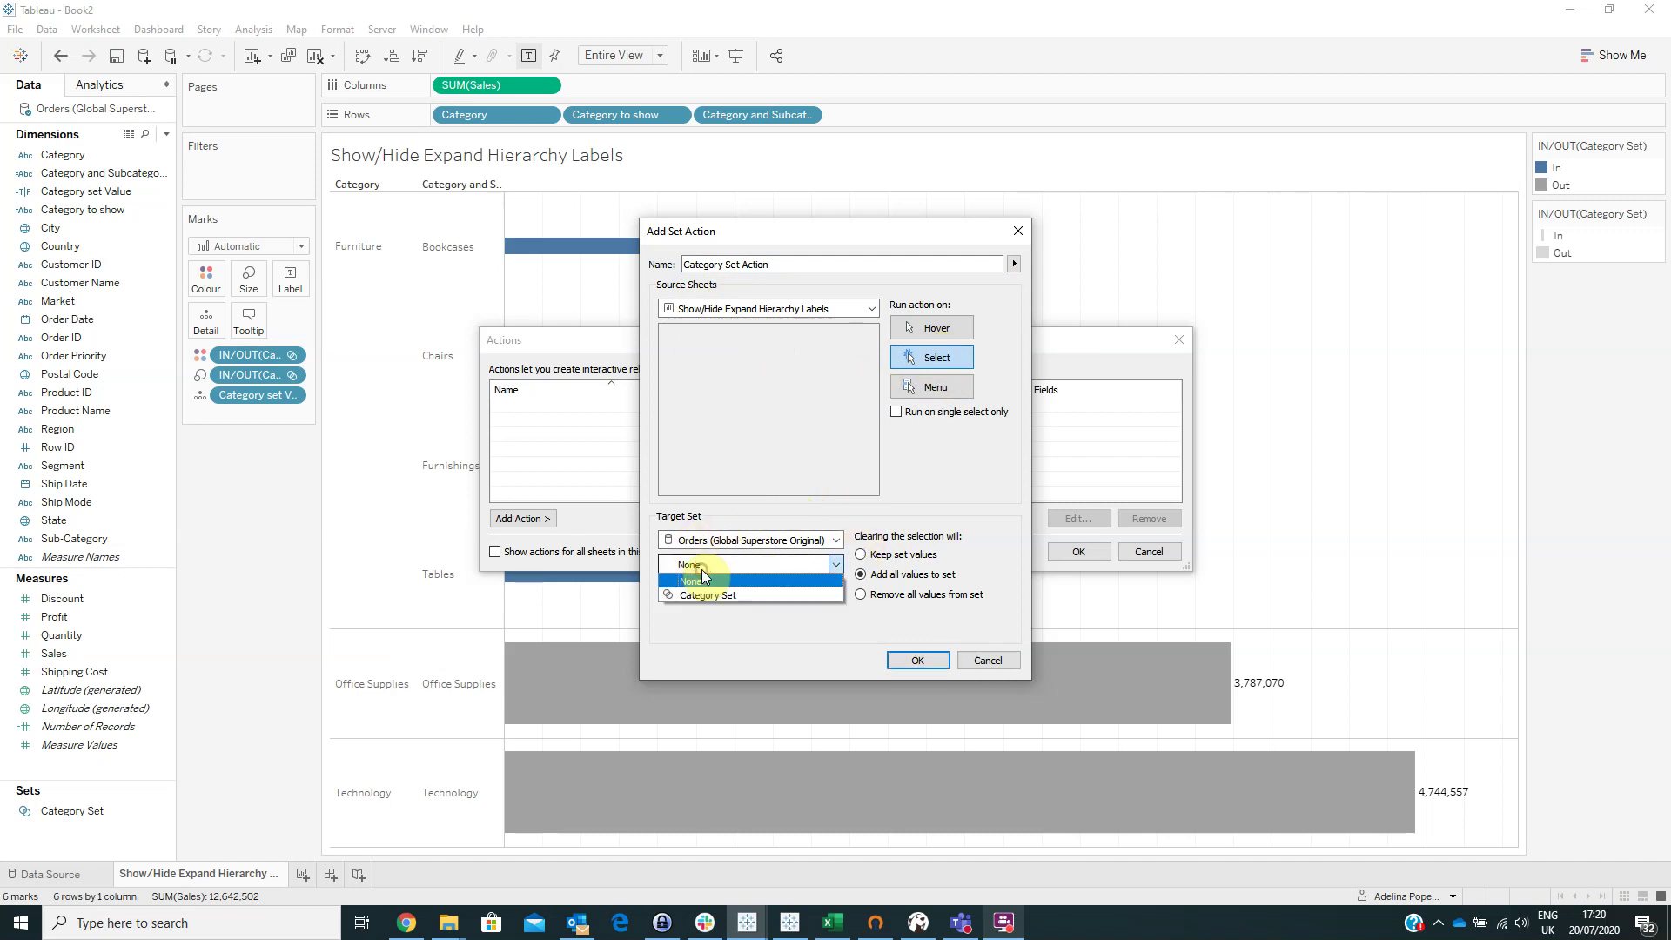
left_click(696, 594)
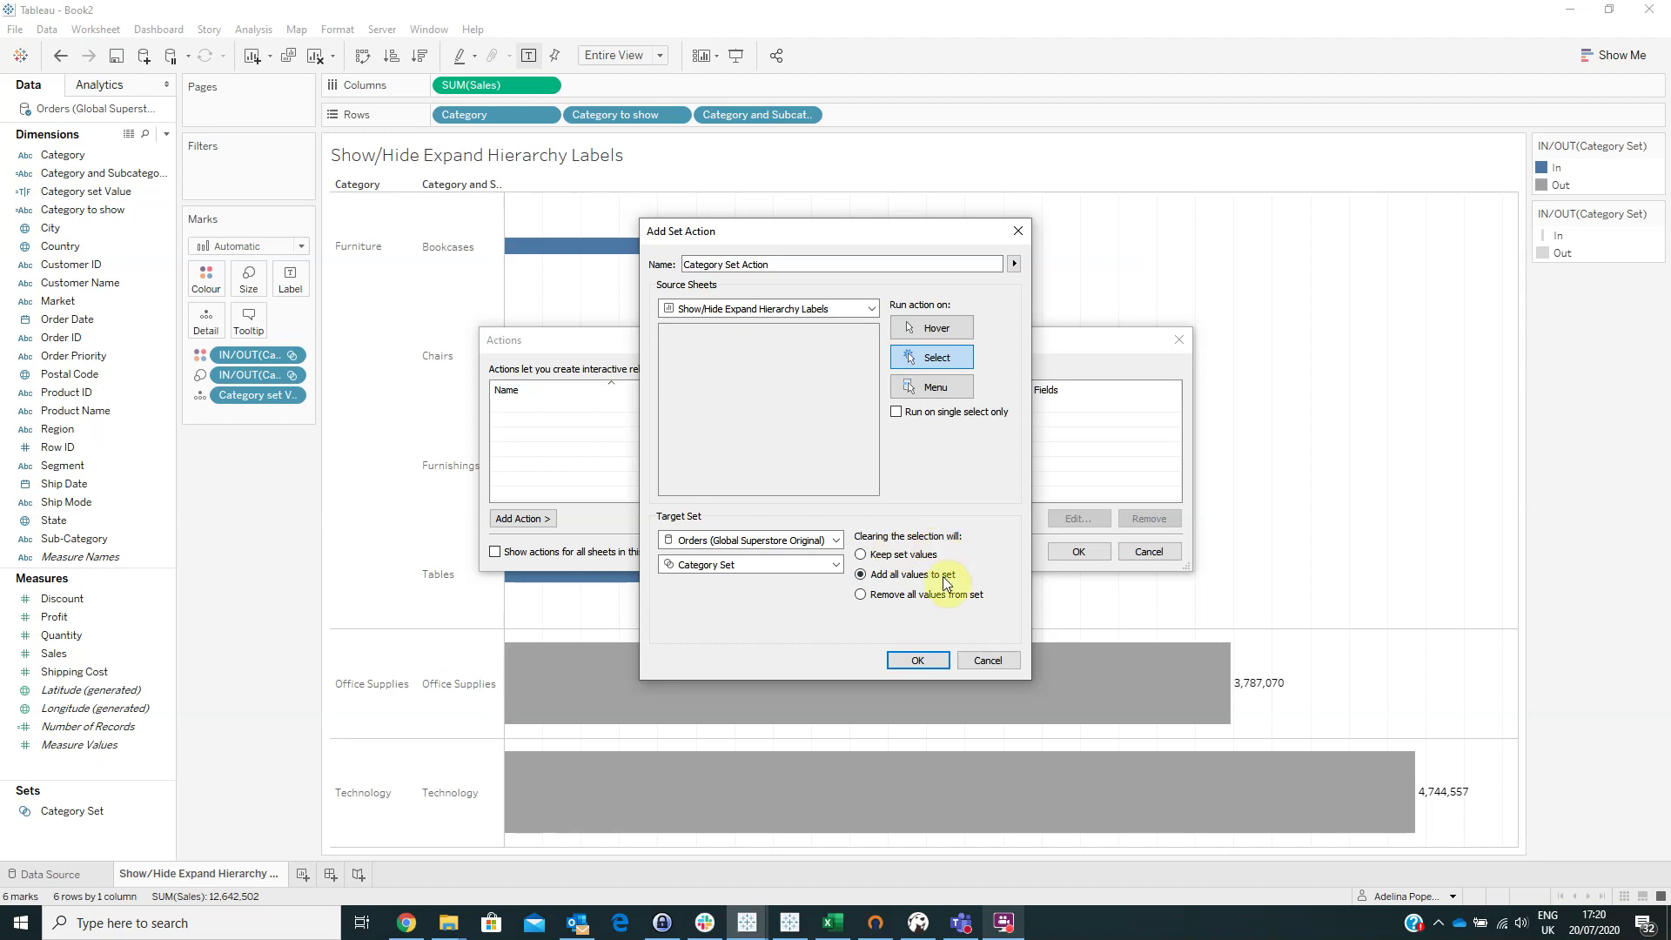
left_click(873, 596)
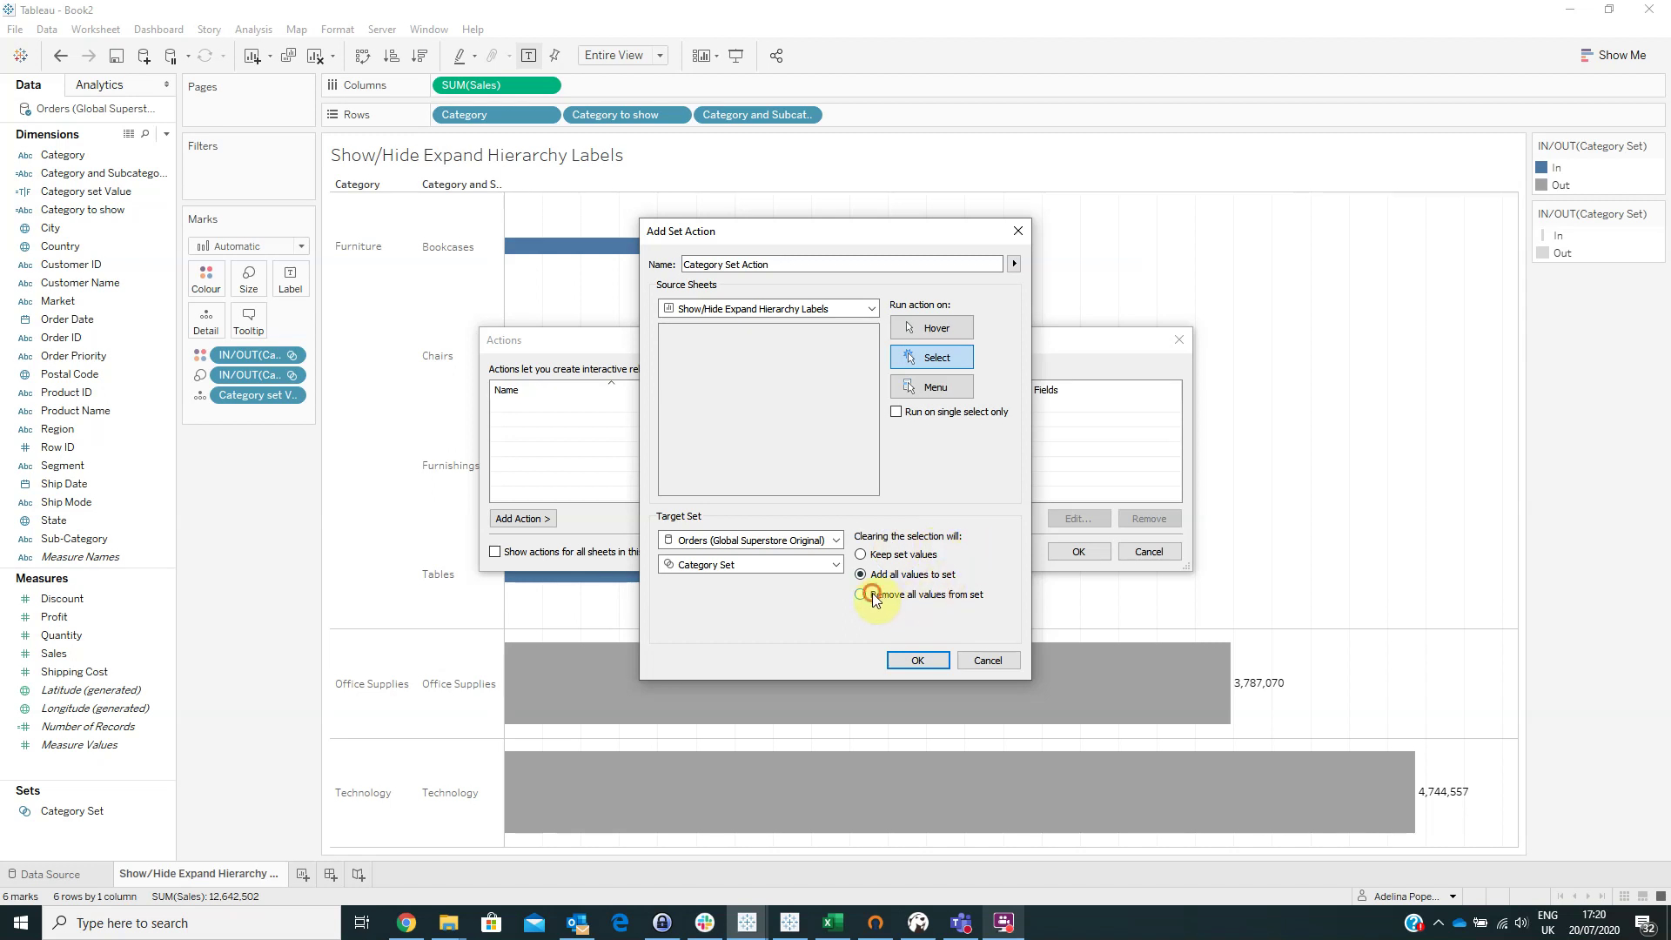
left_click(926, 662)
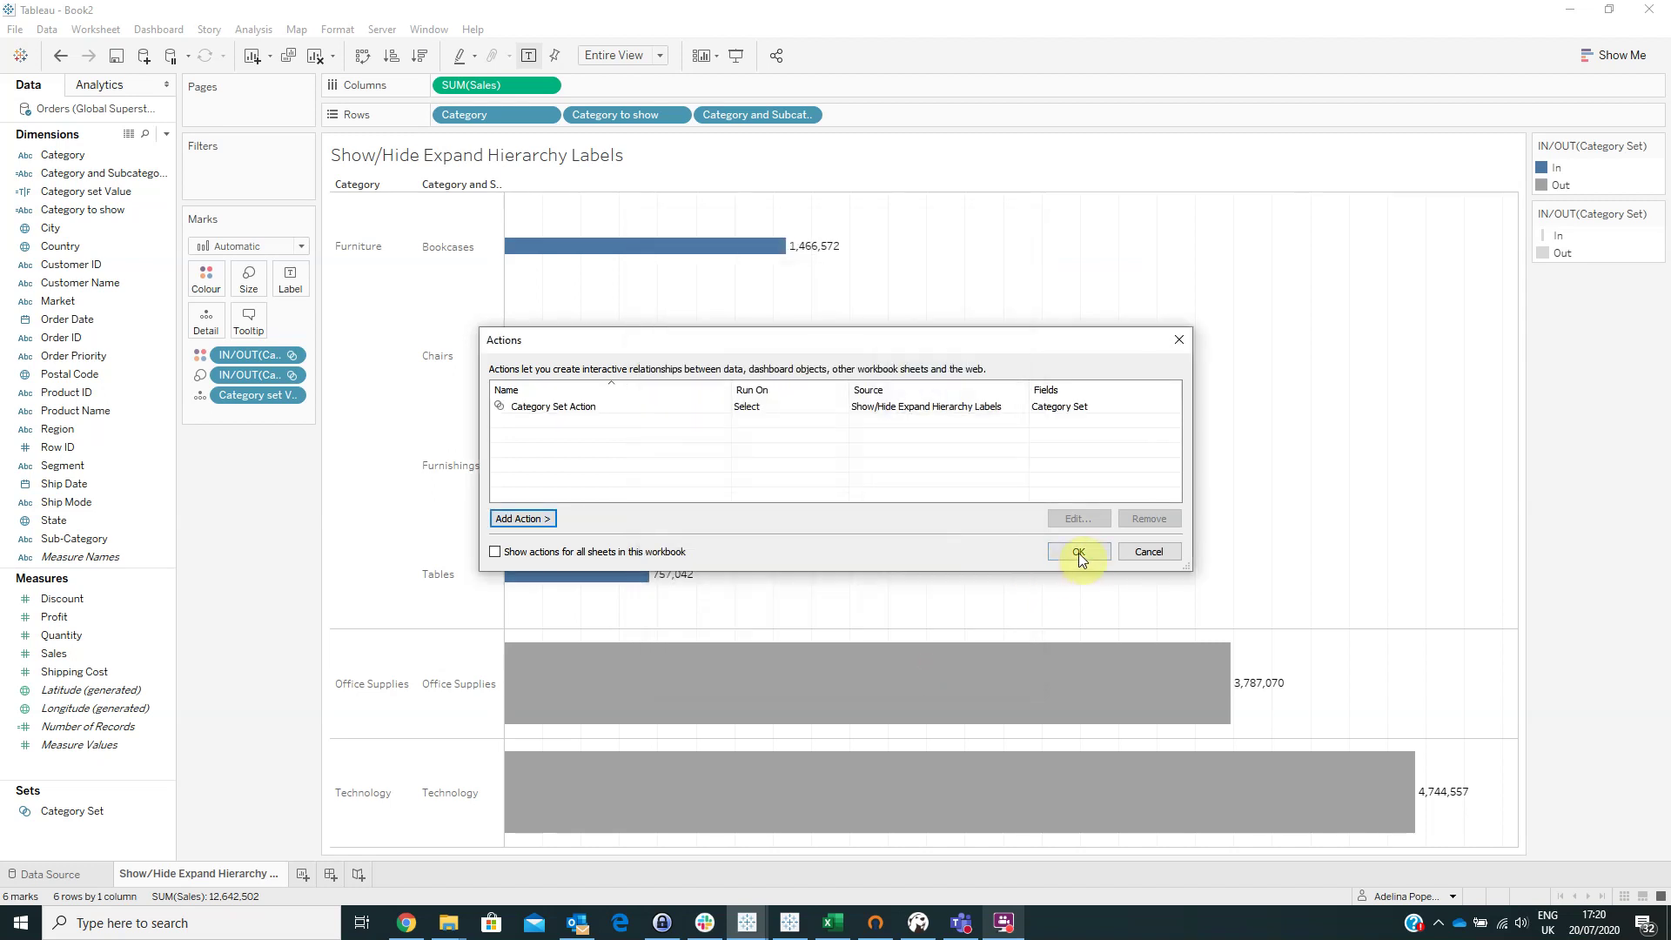
left_click(1087, 555)
Step: Test the set action by selecting the Office Supplies, Technology and Furniture headers in the chart, and clear the selection
mouse_move(613, 680)
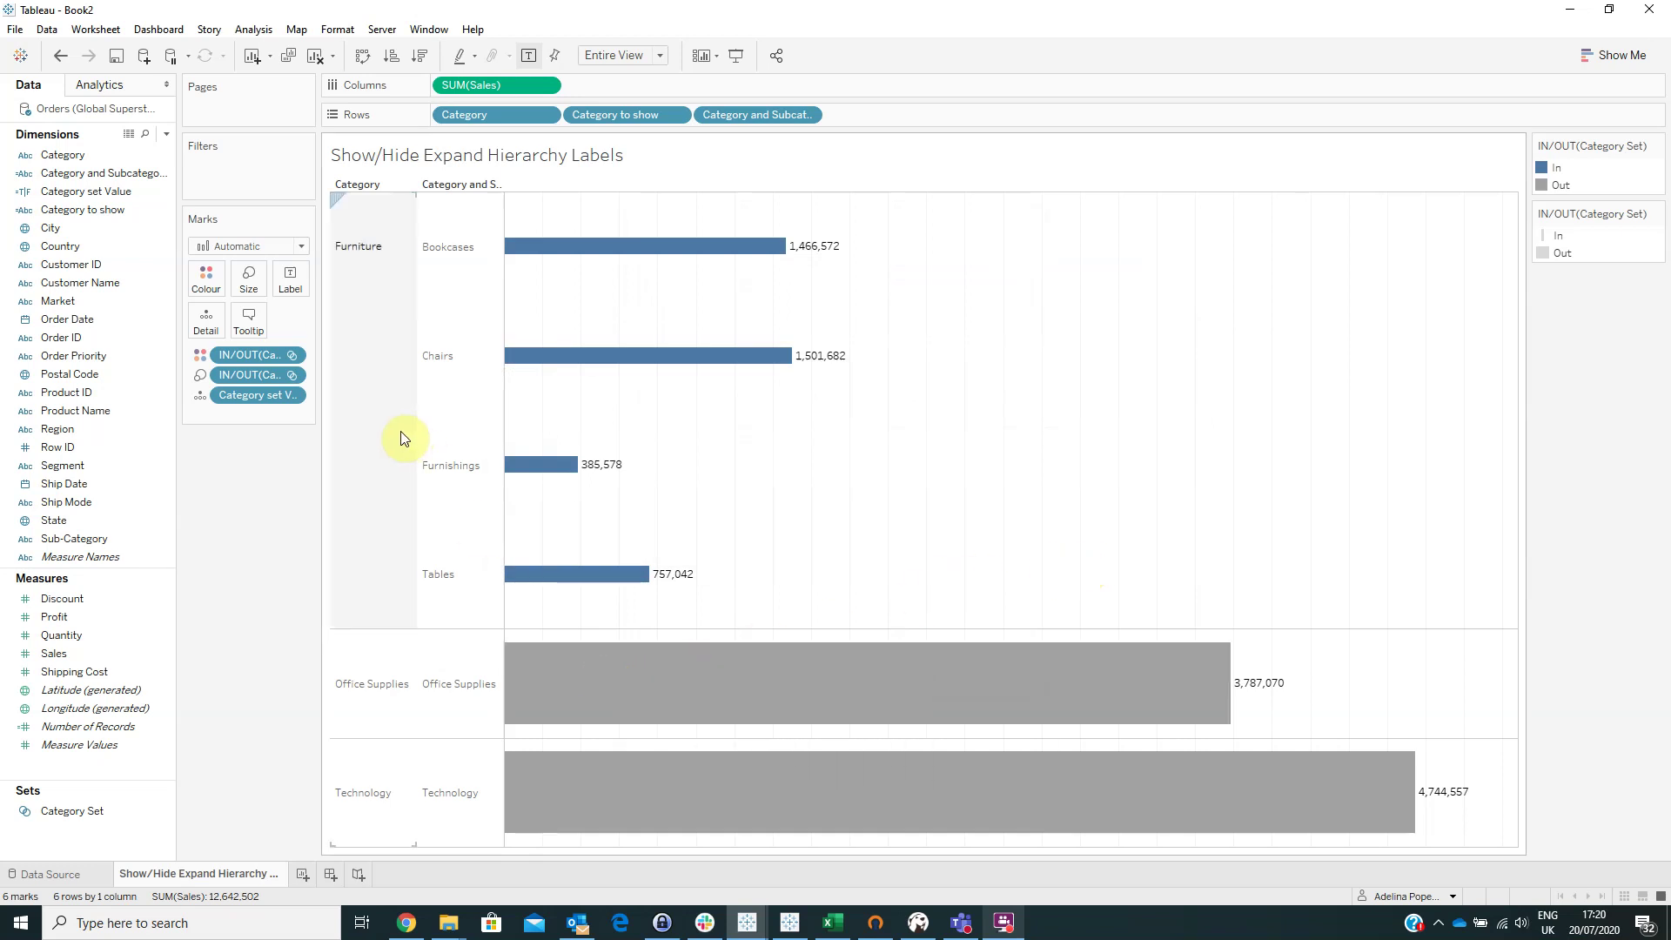
left_click(382, 672)
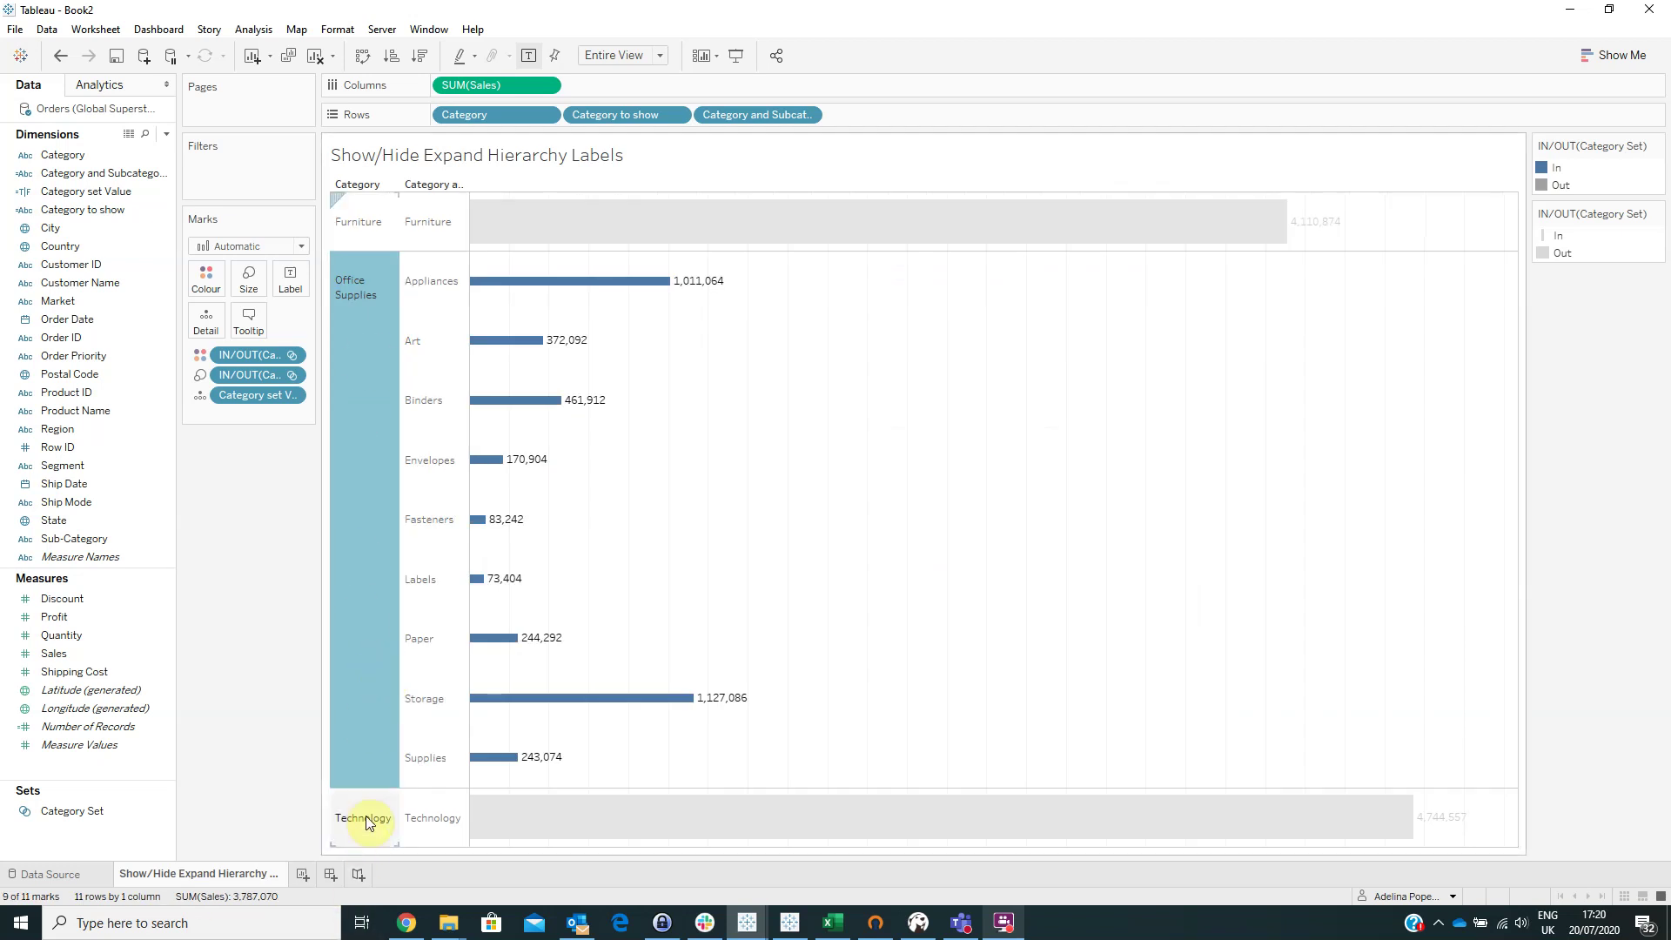
left_click(361, 816)
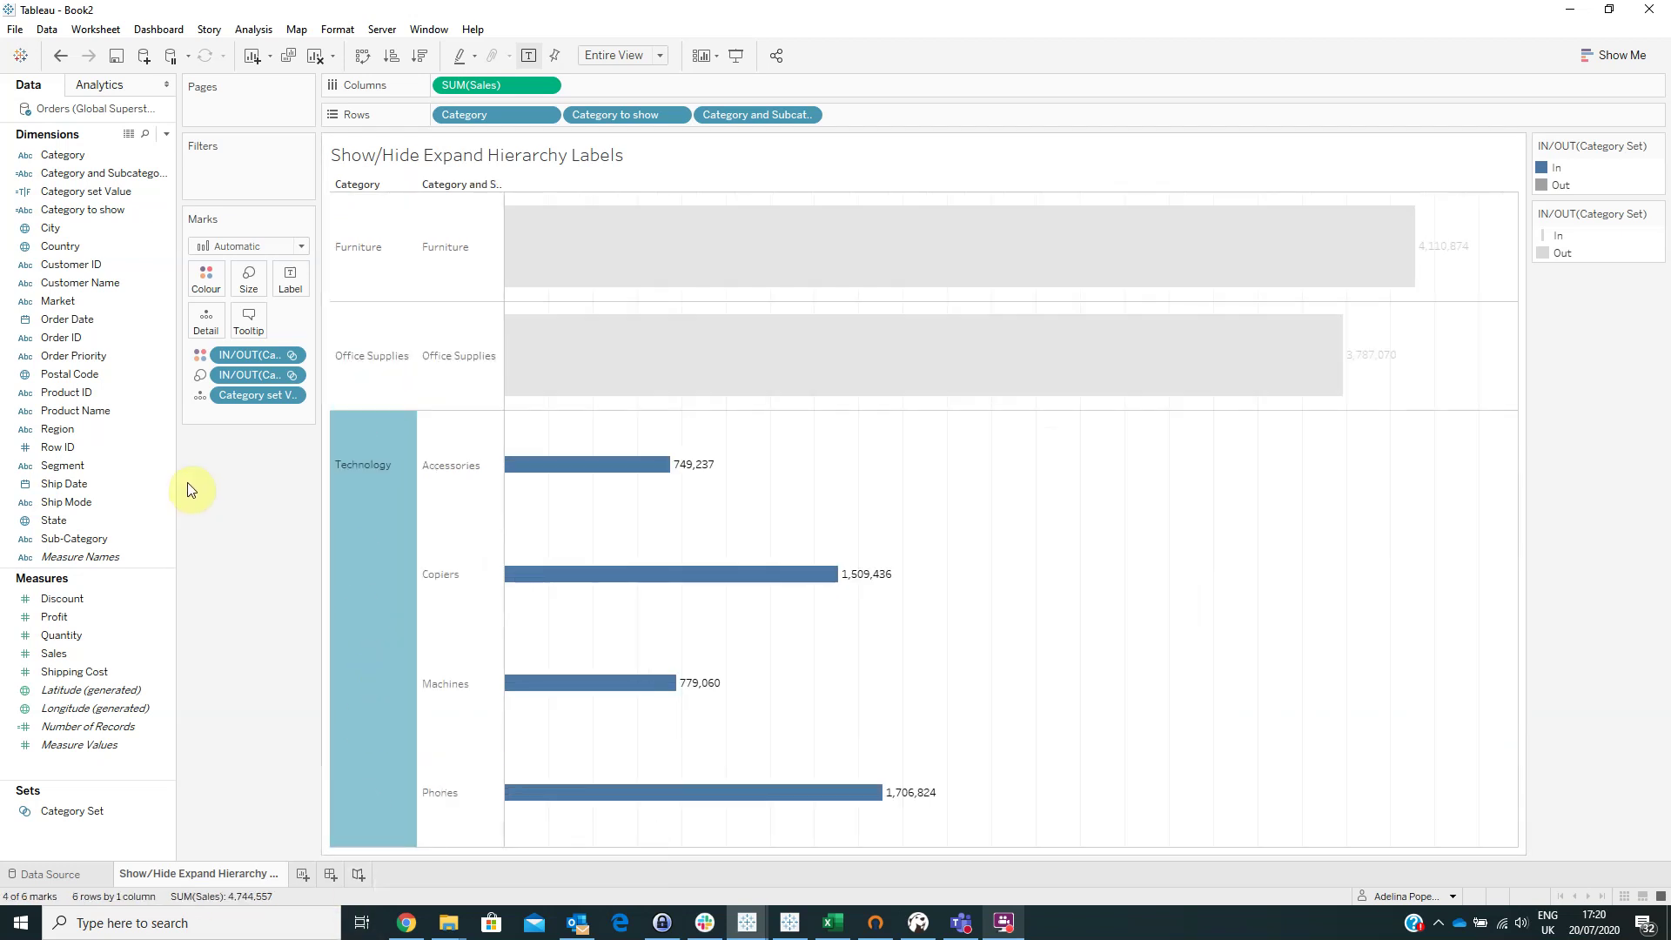
left_click(341, 359)
left_click(368, 228)
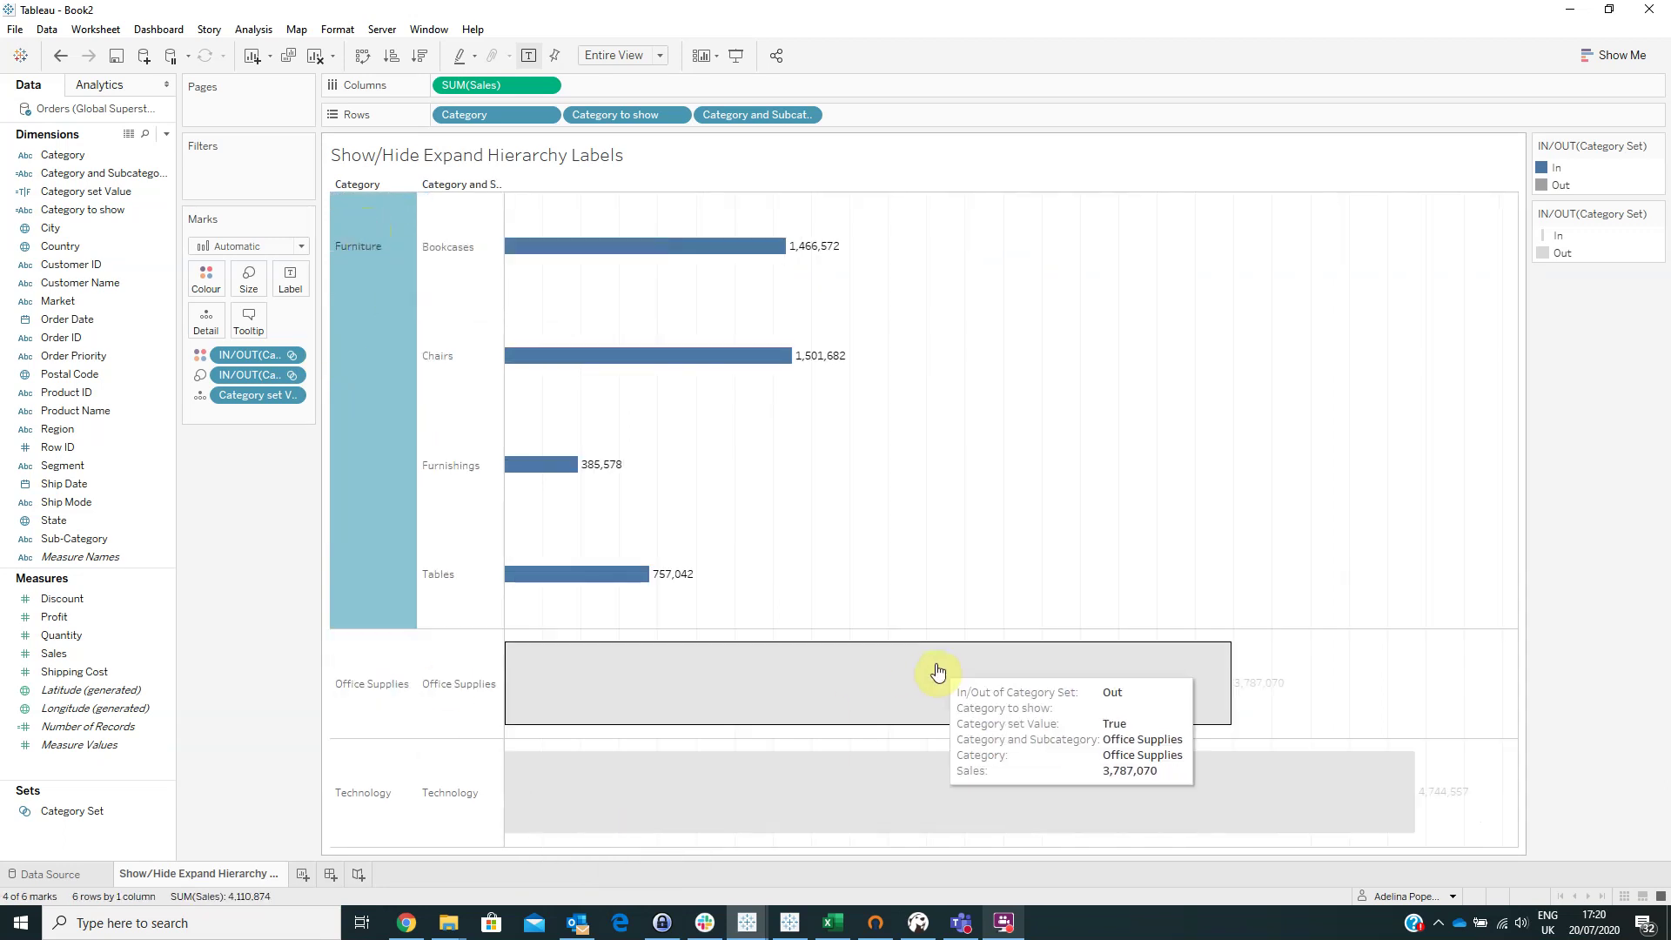
left_click(377, 540)
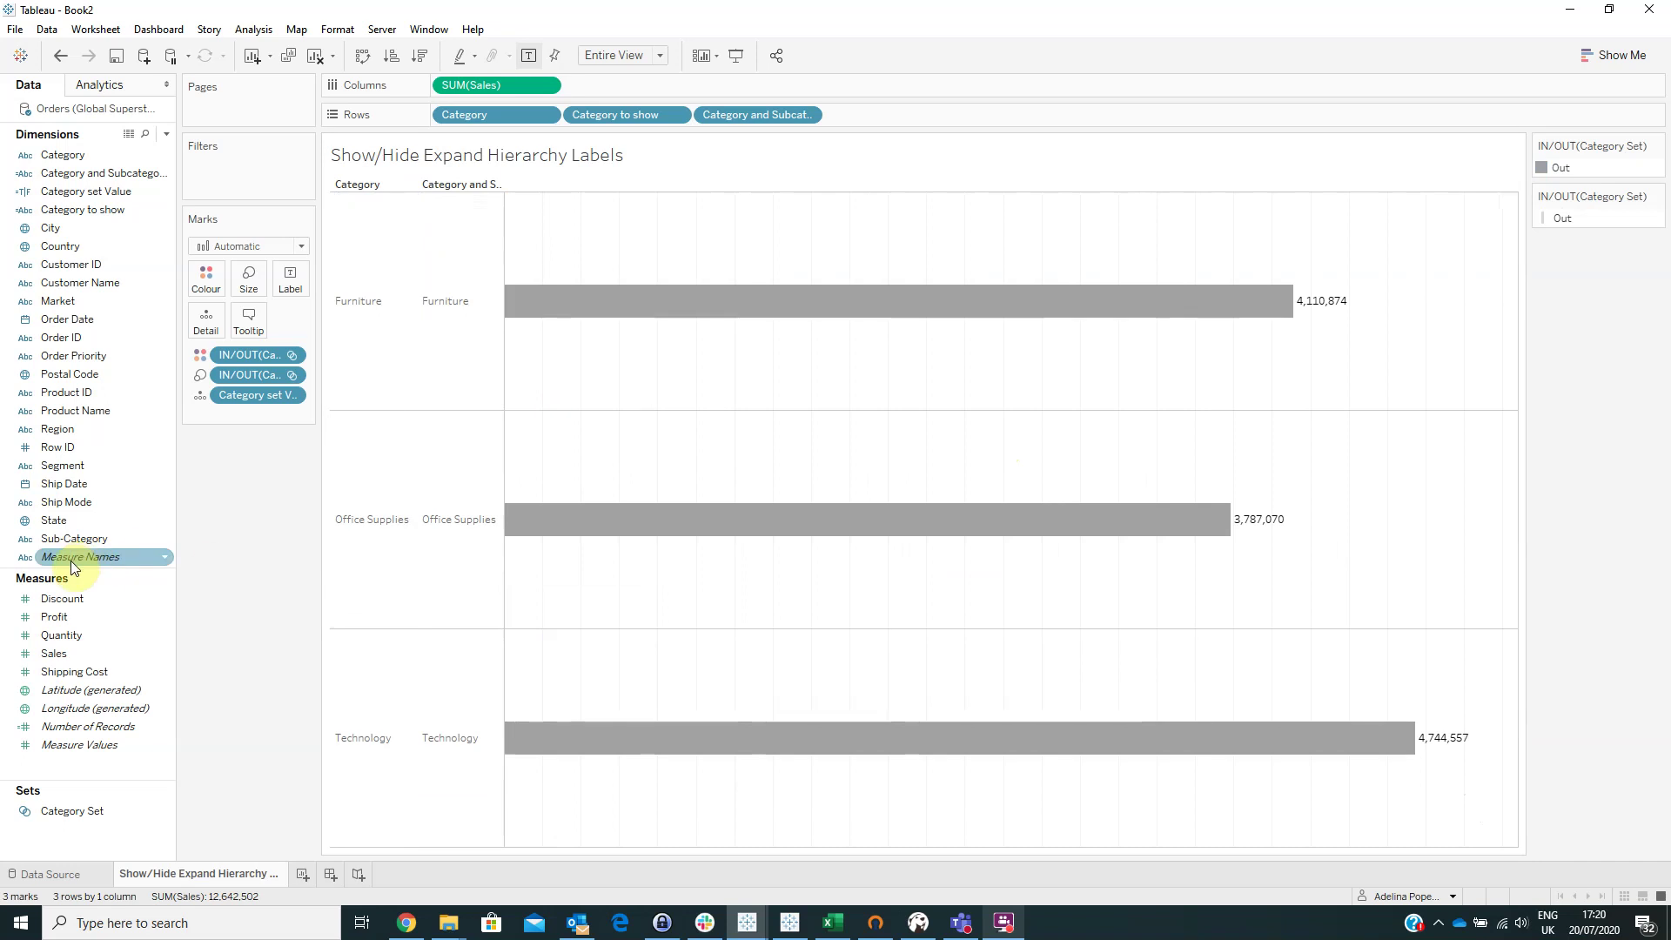